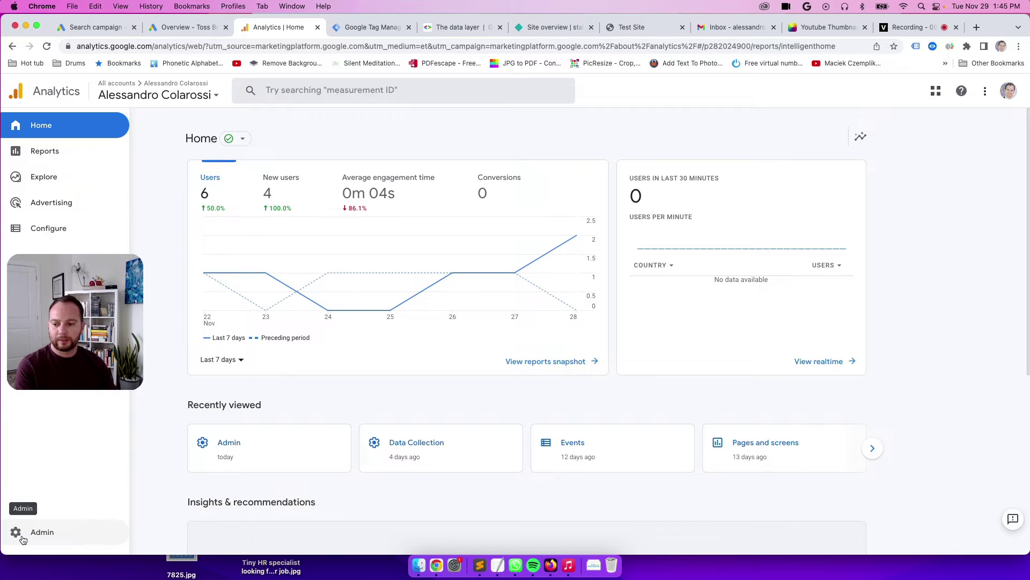
# Start a new GA4 account named New Demo Account, allowing data sharing with Google products and services.
pyautogui.click(55, 532)
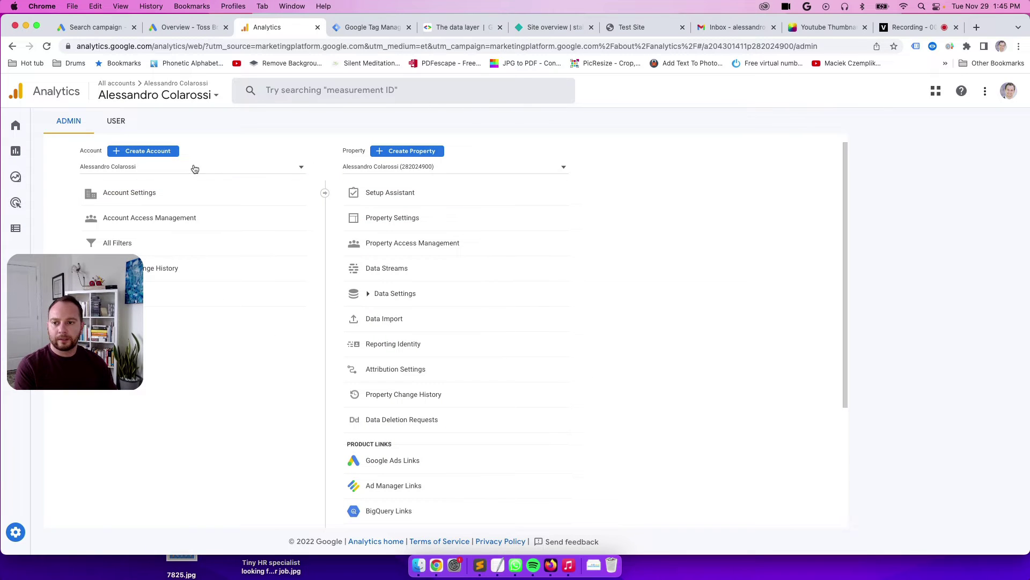
pyautogui.click(162, 153)
pyautogui.click(226, 264)
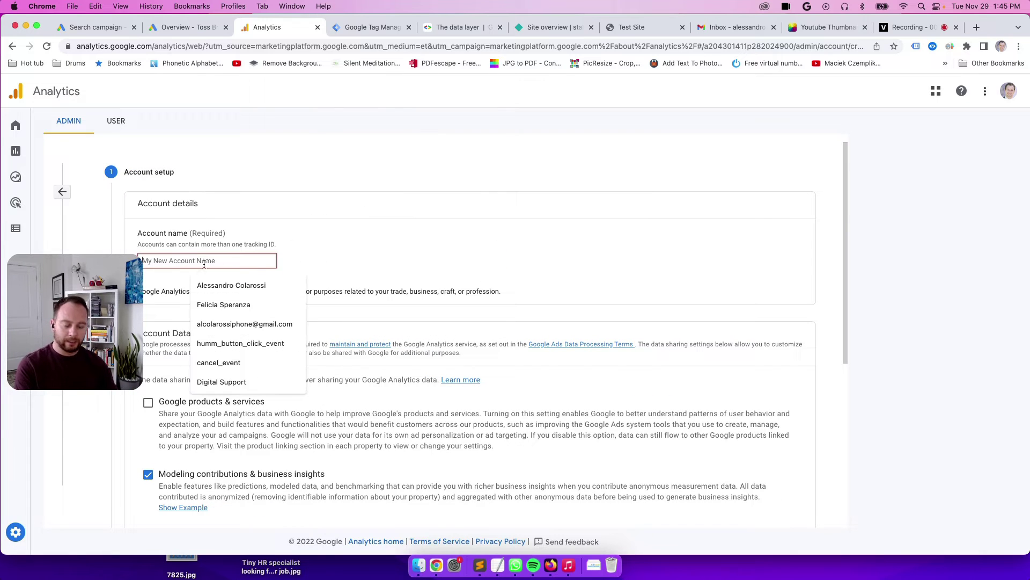
pyautogui.write('New Demo Account')
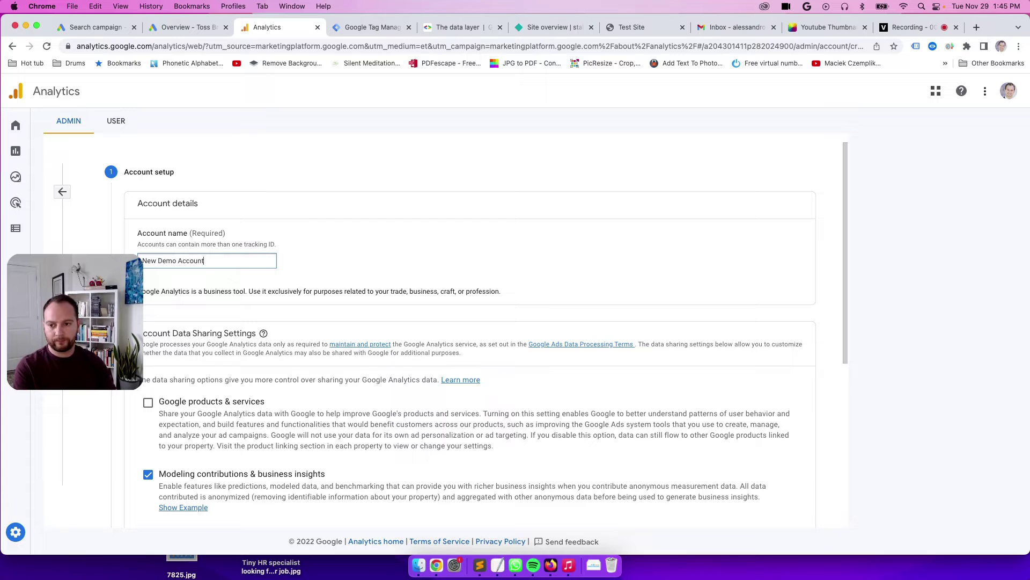
pyautogui.scroll(-3, 295, 397)
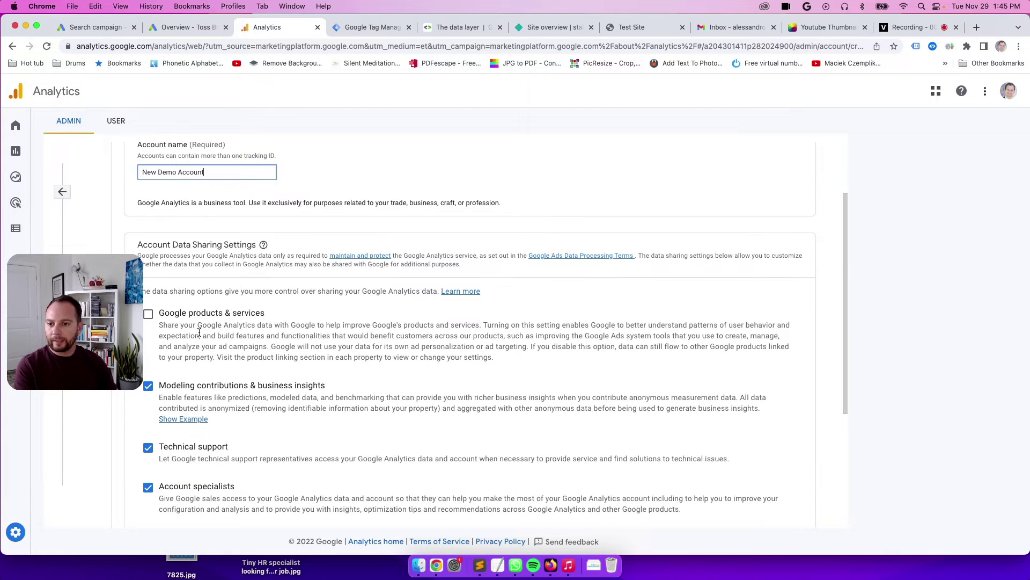
pyautogui.click(148, 314)
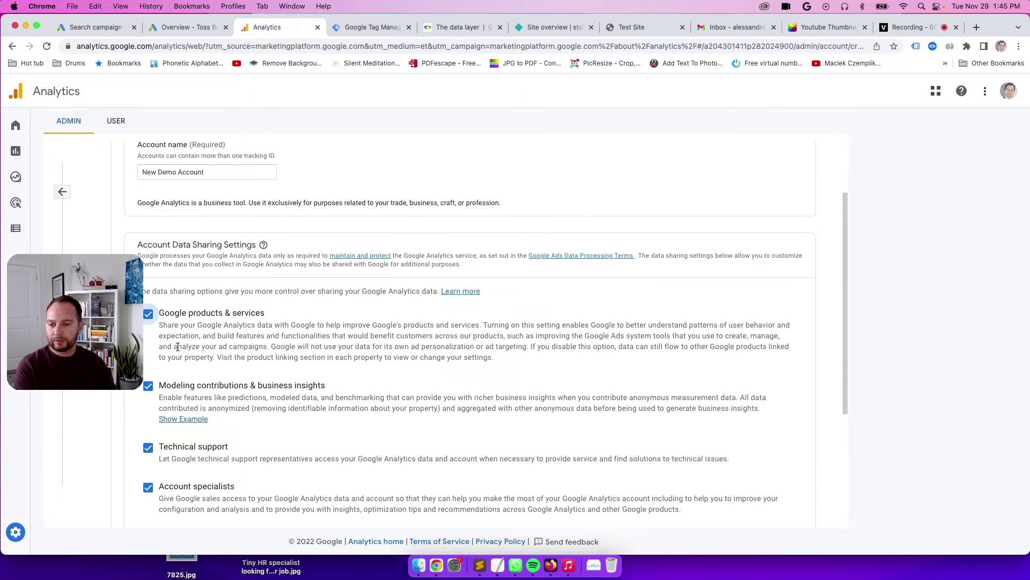
pyautogui.scroll(-3, 180, 325)
pyautogui.scroll(-1, 182, 326)
pyautogui.scroll(4, 257, 296)
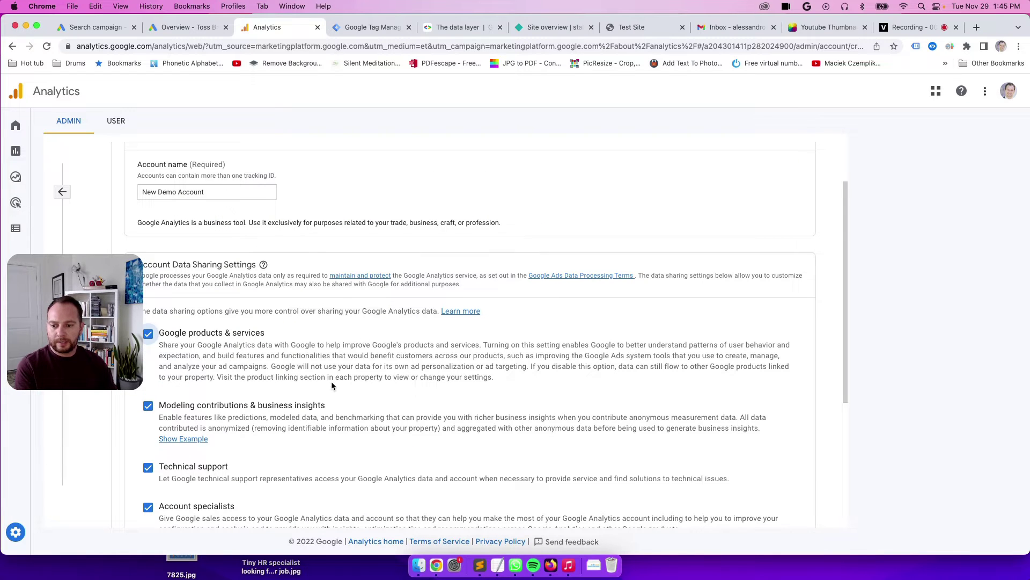
pyautogui.scroll(-4, 330, 382)
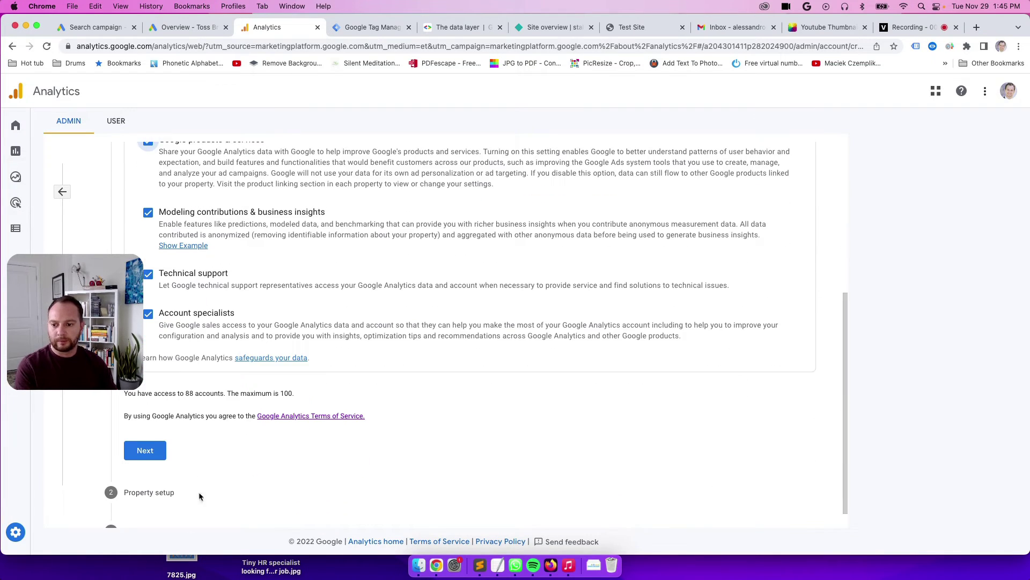
pyautogui.scroll(-1, 200, 451)
pyautogui.click(148, 430)
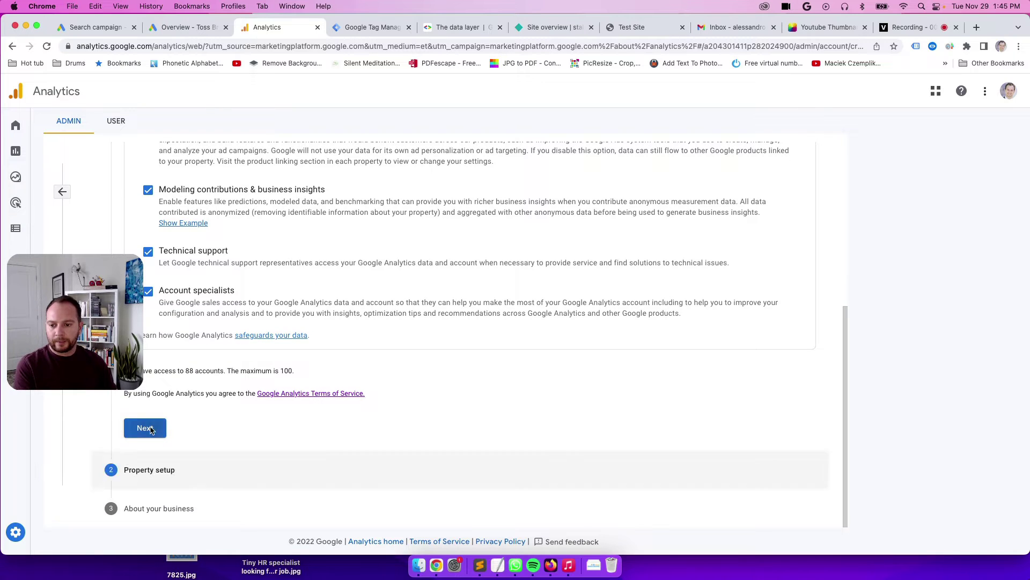
# Name the property New Demo Account with Canada as reporting country and Canadian Dollar currency.
pyautogui.click(186, 298)
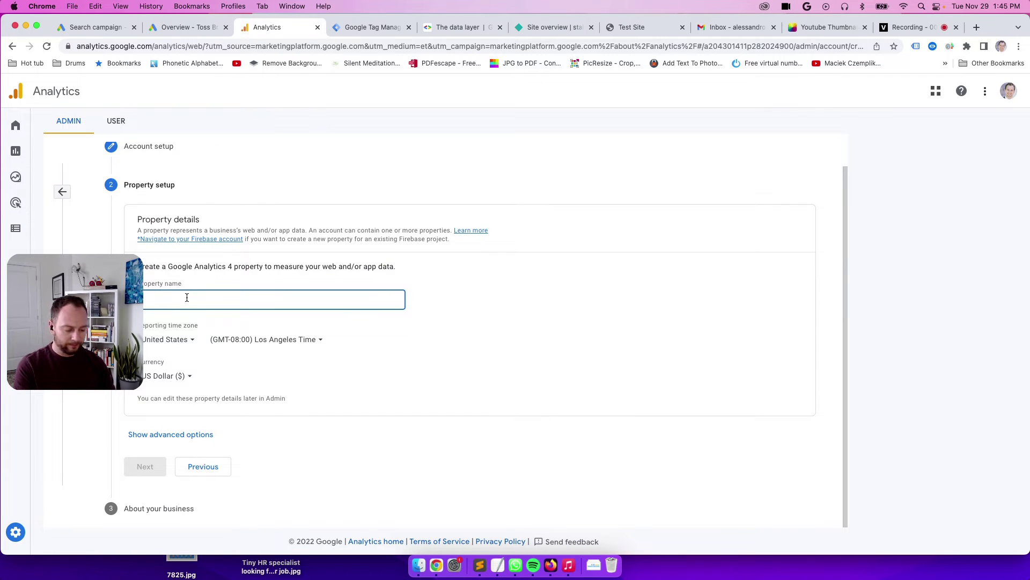
pyautogui.write('New ')
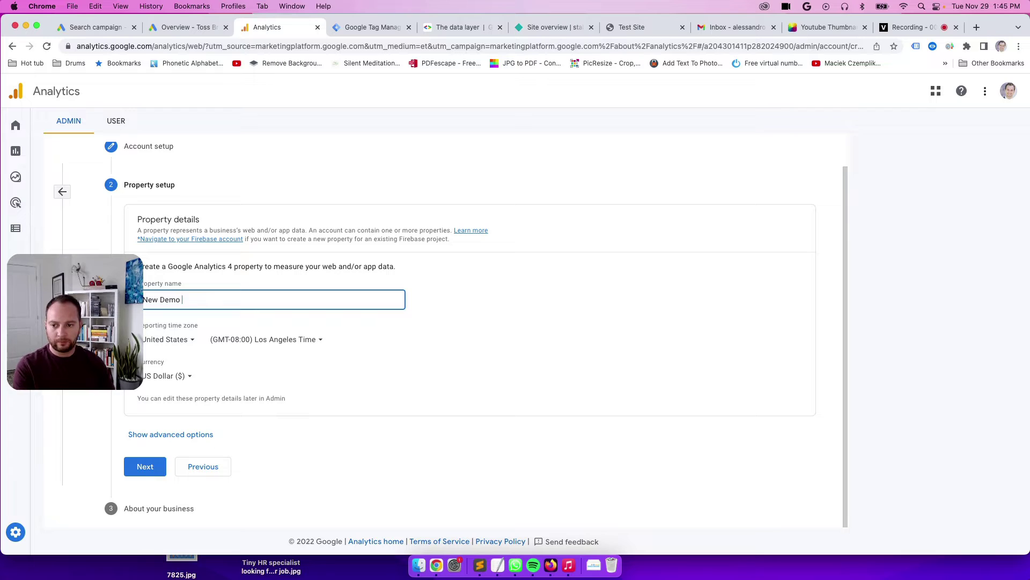
pyautogui.write('Demo Account')
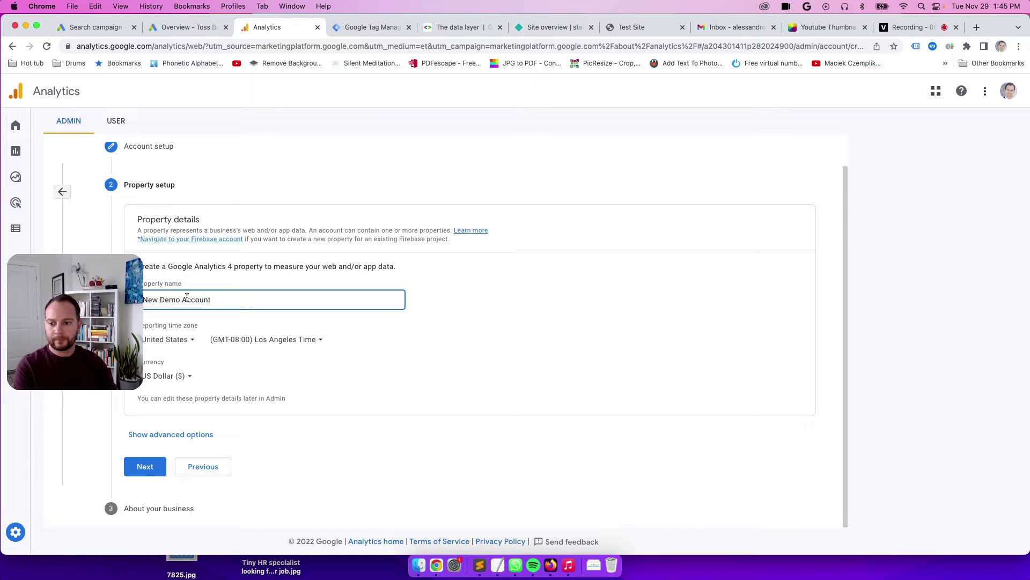
pyautogui.click(172, 341)
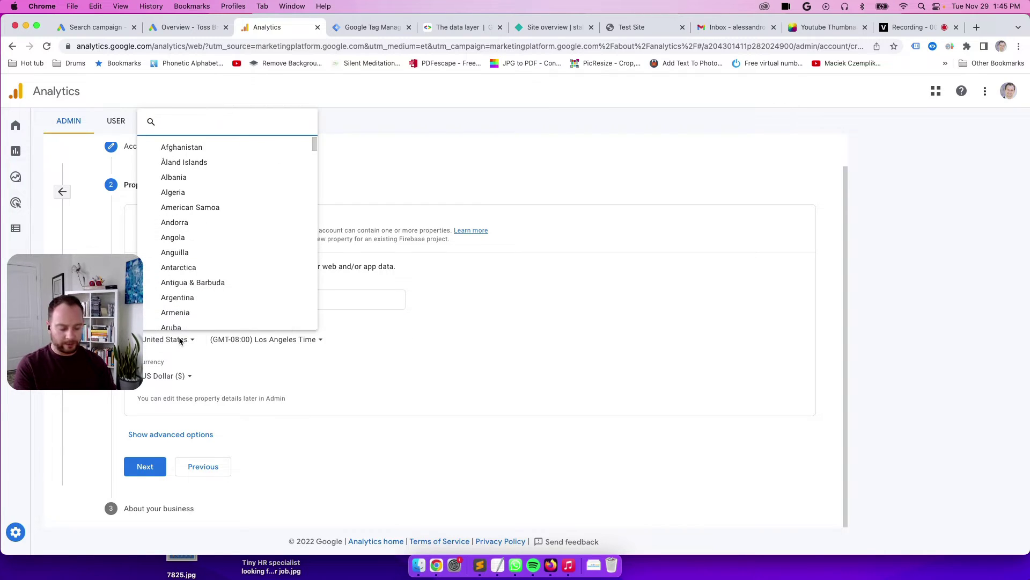
pyautogui.write('CA')
pyautogui.click(202, 207)
pyautogui.click(180, 378)
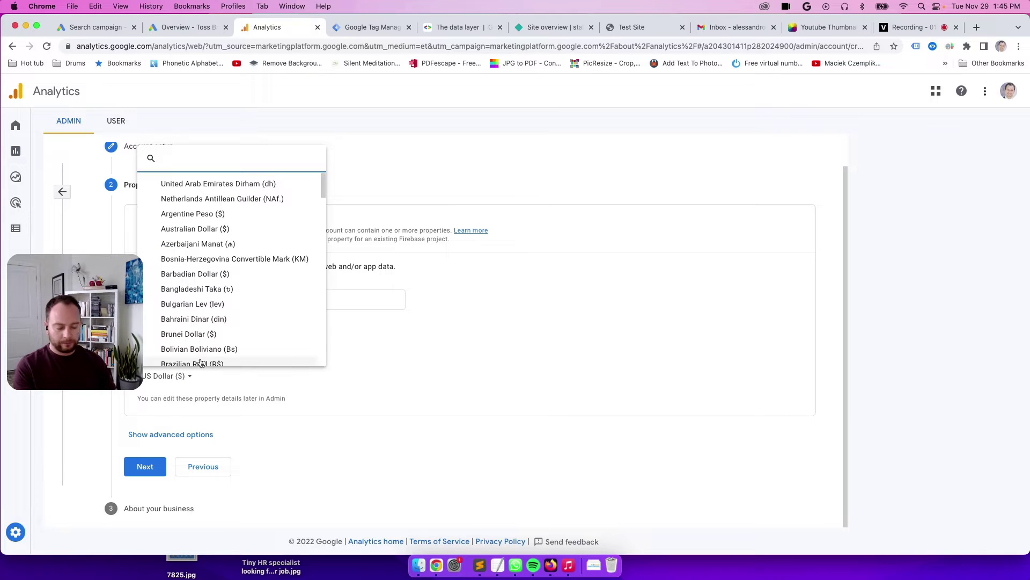
pyautogui.write('CA')
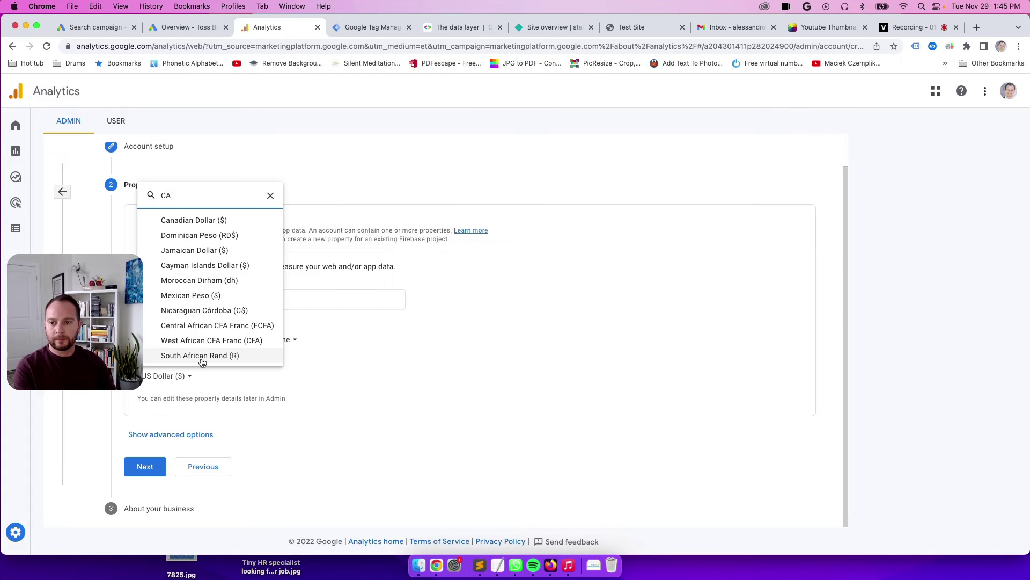
pyautogui.click(215, 222)
# Set the industry to Computers & Electronics and business size to 1 to 10 employees.
pyautogui.click(158, 470)
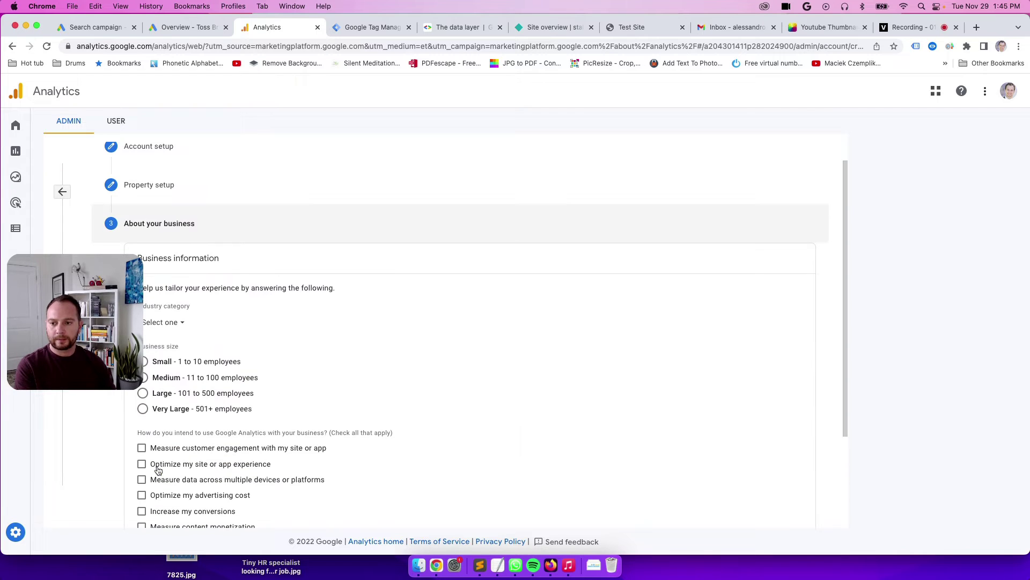
pyautogui.click(159, 224)
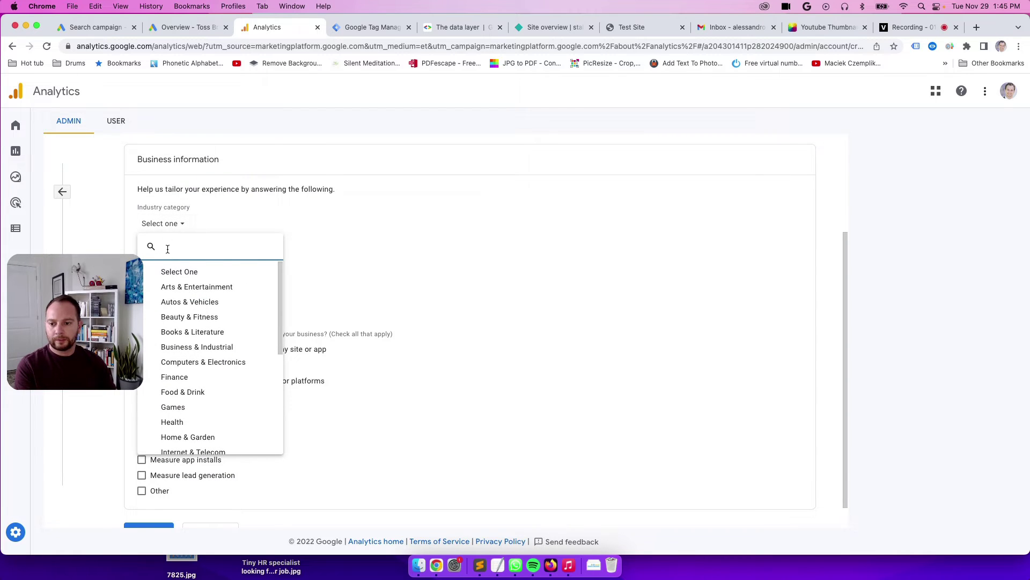
pyautogui.click(199, 364)
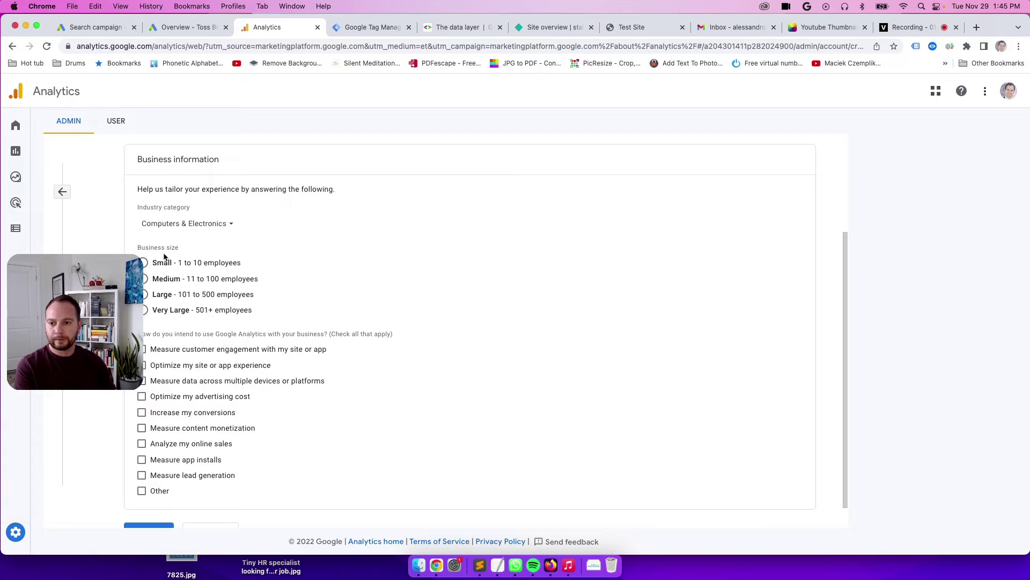
pyautogui.click(161, 263)
# Tick every business goal except Other, from customer engagement through lead generation.
pyautogui.scroll(-1, 153, 365)
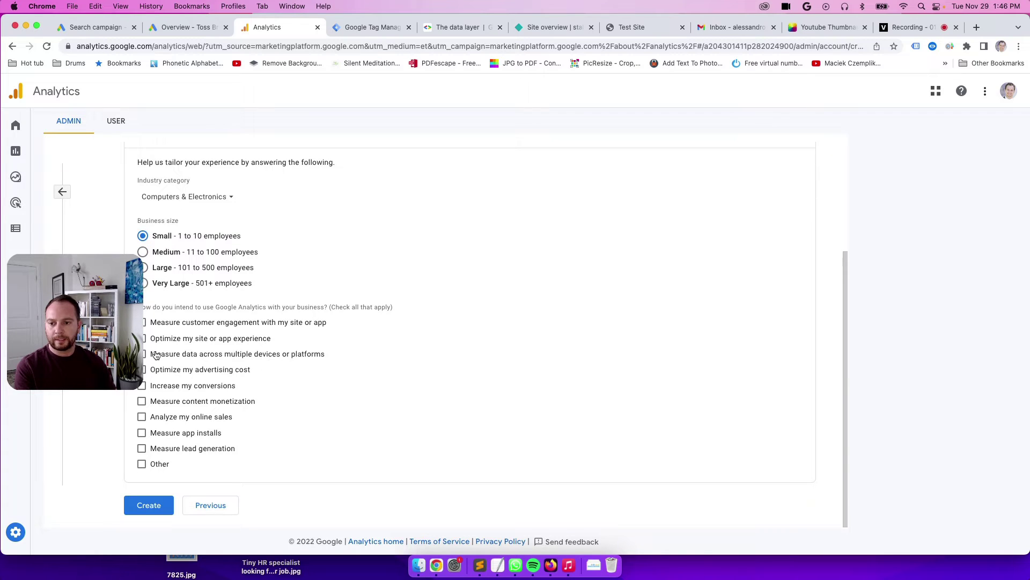
pyautogui.click(143, 322)
pyautogui.click(144, 338)
pyautogui.click(144, 354)
pyautogui.click(144, 369)
pyautogui.click(142, 386)
pyautogui.click(142, 401)
pyautogui.click(143, 418)
pyautogui.click(142, 434)
pyautogui.click(143, 449)
# Create the account, choosing Canada for the terms and accepting the GDPR, data protection and service terms.
pyautogui.click(149, 506)
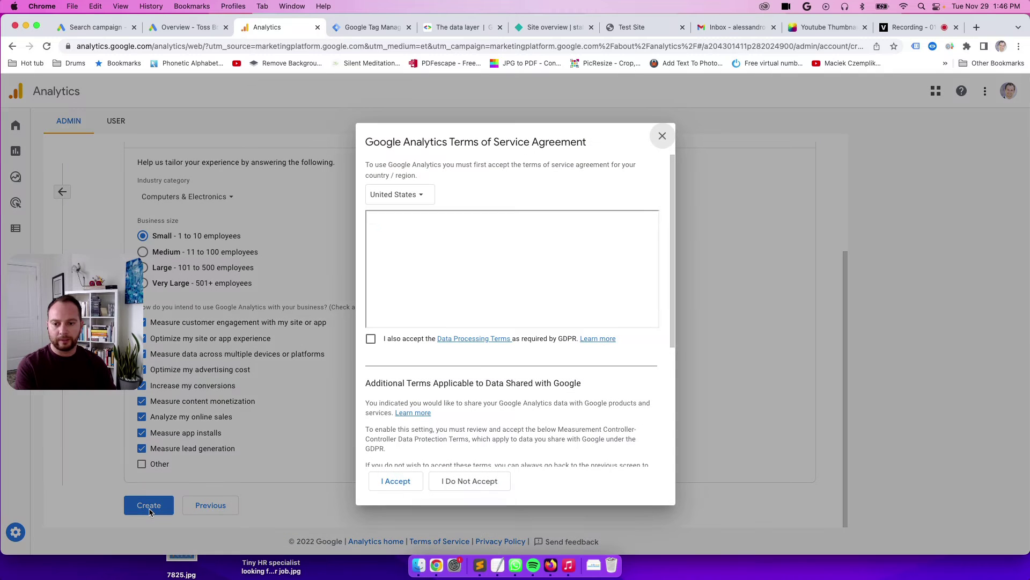
pyautogui.click(399, 196)
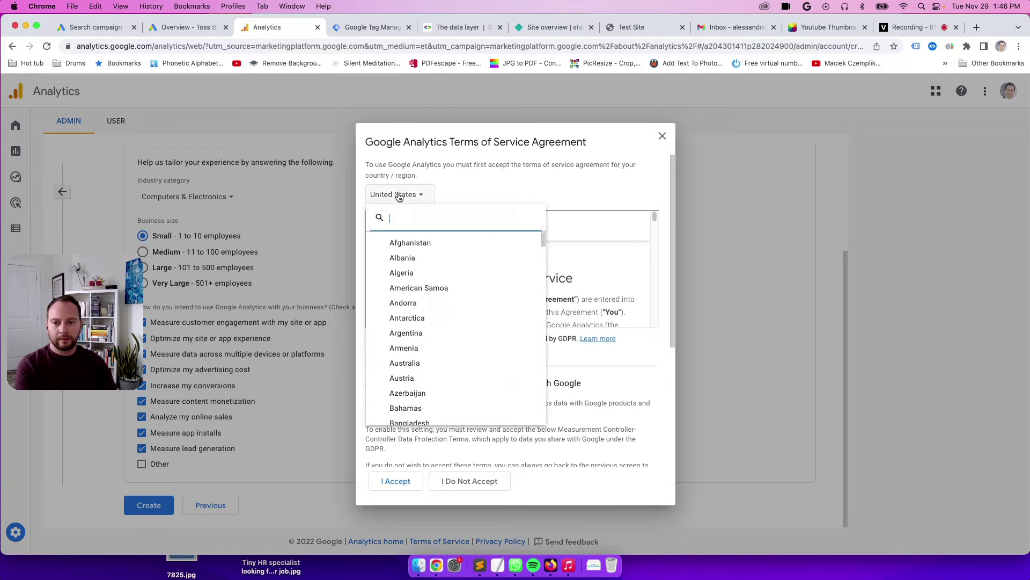
pyautogui.write('CA')
pyautogui.click(412, 275)
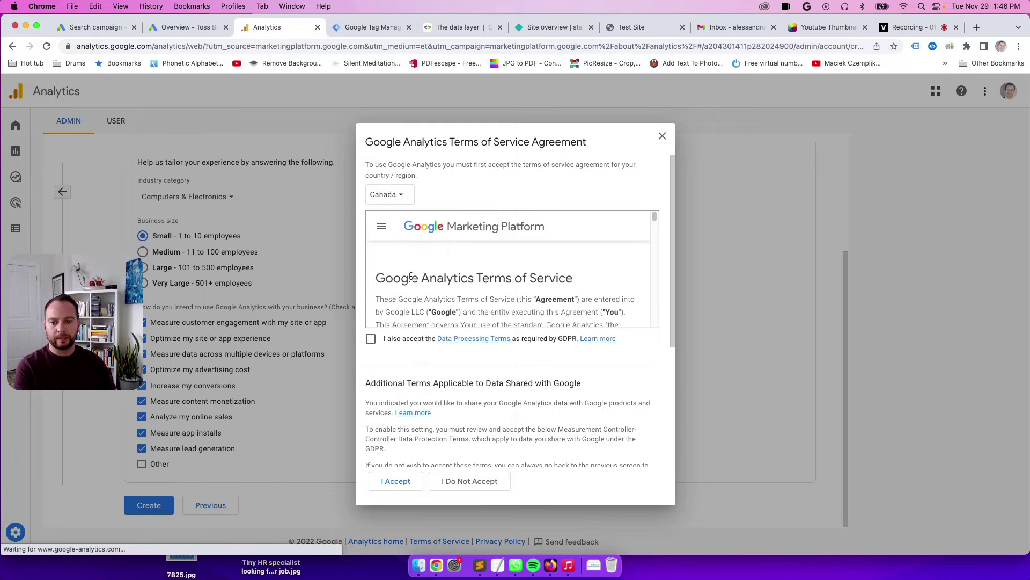
pyautogui.click(373, 340)
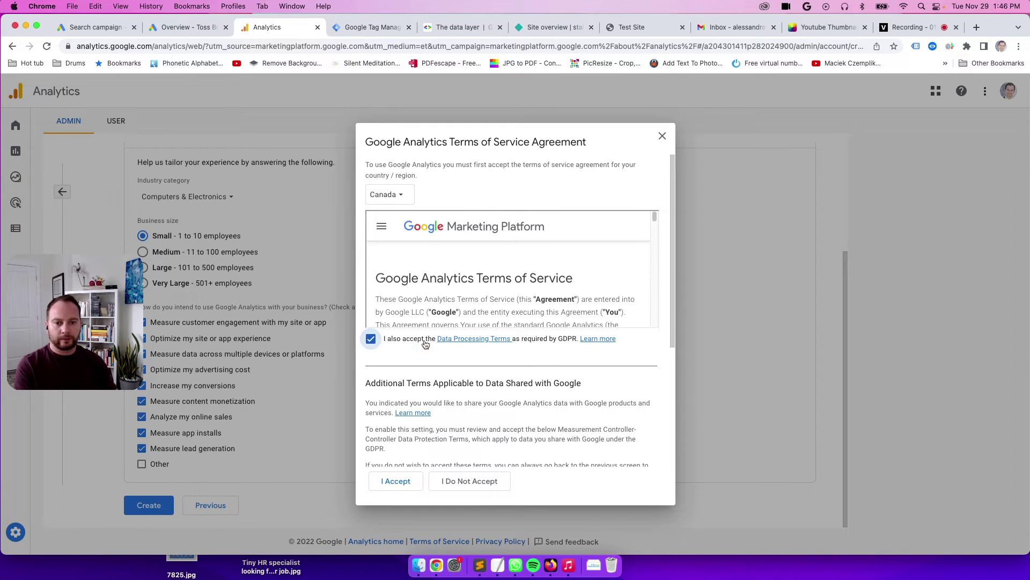
pyautogui.moveTo(655, 216); pyautogui.dragTo(661, 342)
pyautogui.moveTo(677, 278); pyautogui.dragTo(658, 412)
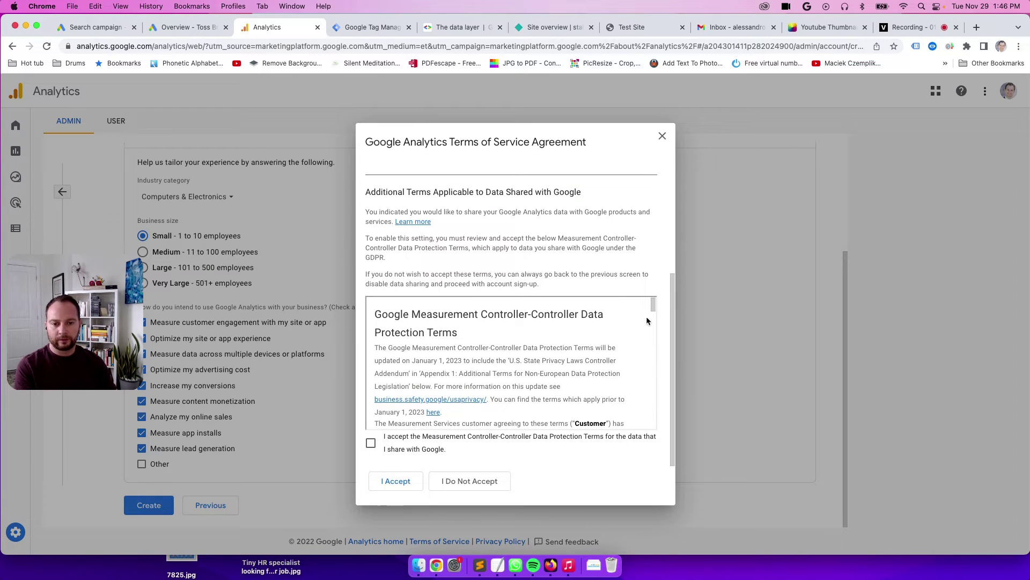
pyautogui.moveTo(650, 304); pyautogui.dragTo(651, 427)
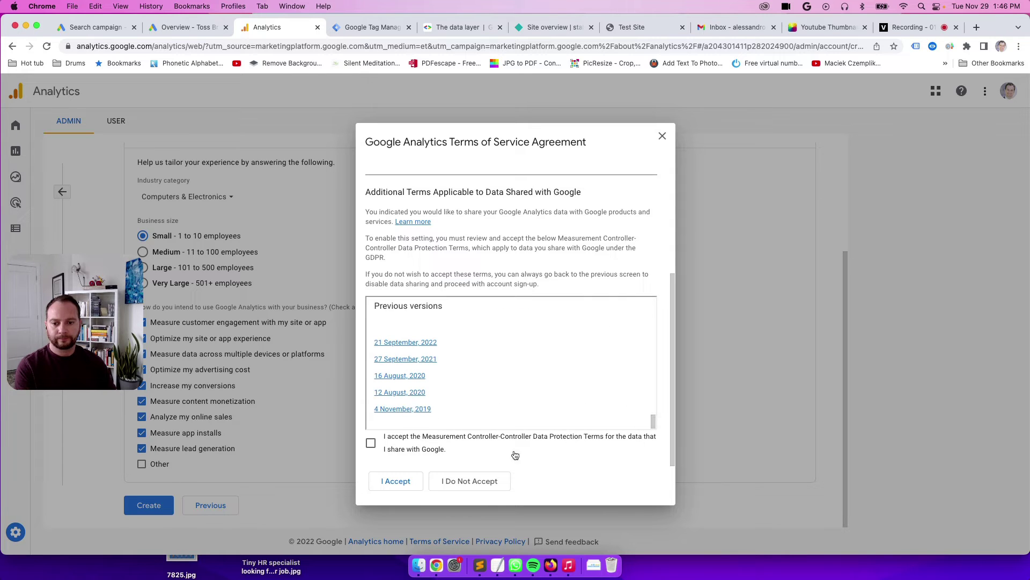
pyautogui.click(372, 445)
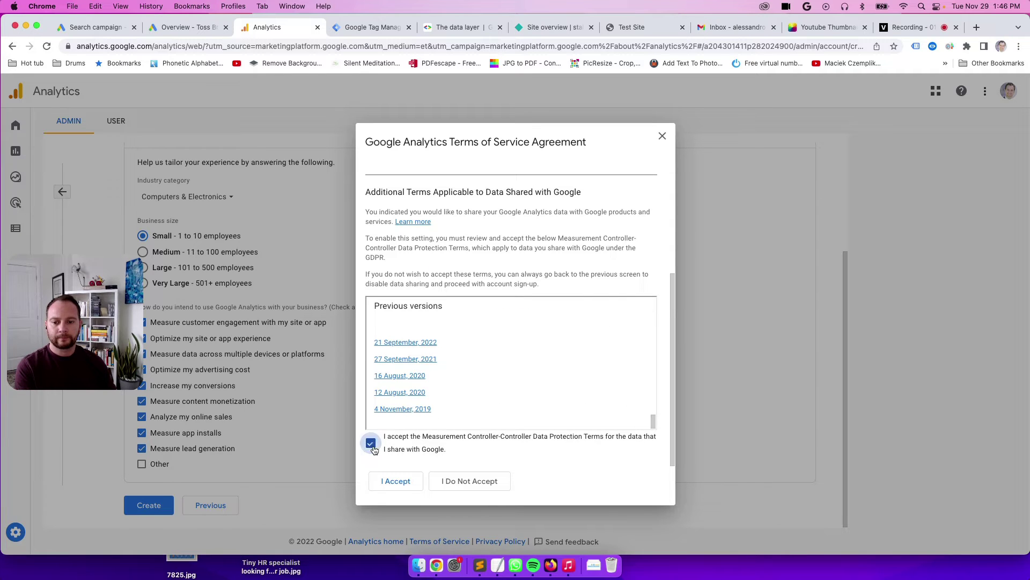
pyautogui.click(394, 483)
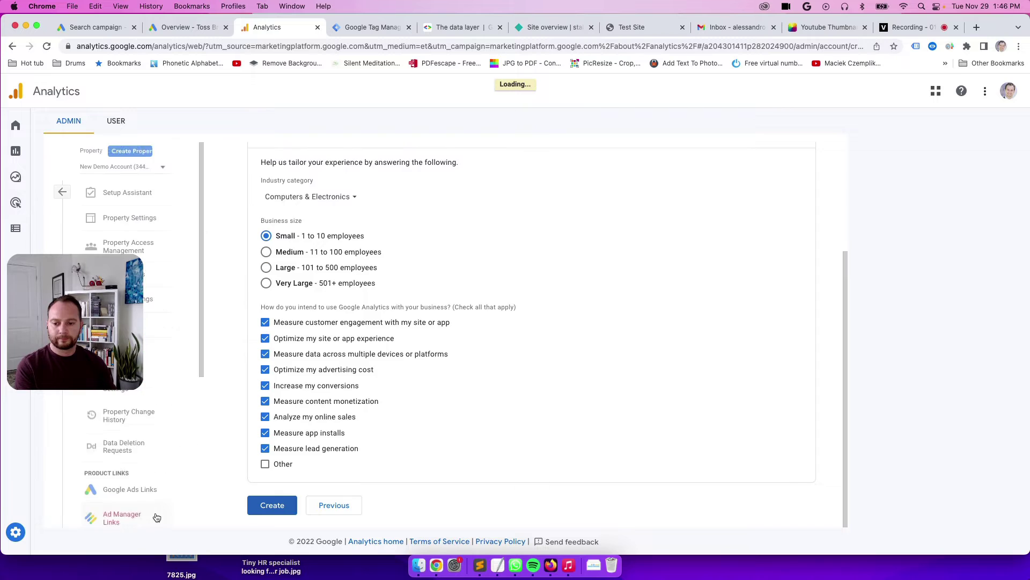
pyautogui.click(263, 507)
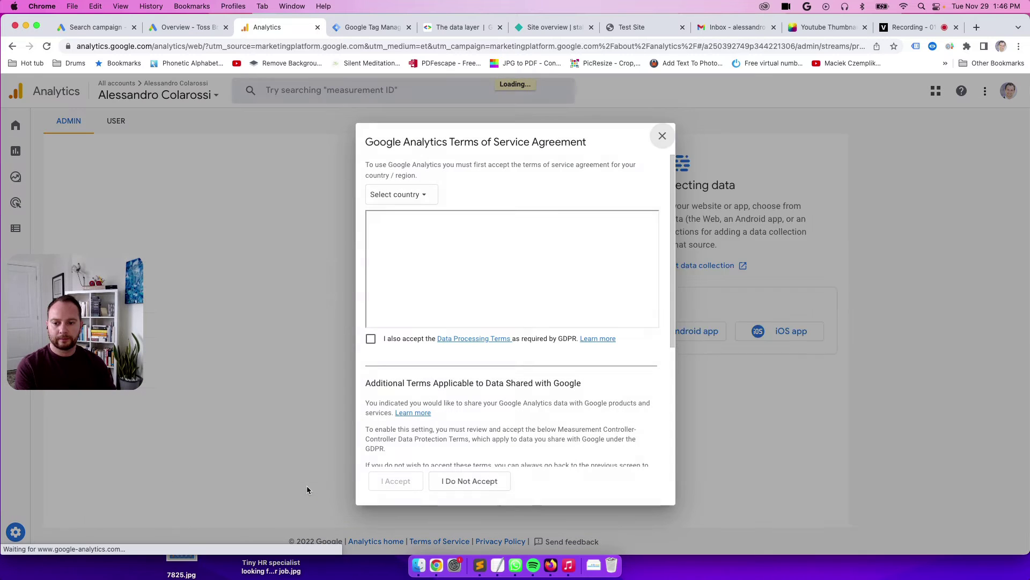
# Create the Demo Website Stream web stream for example.com and copy its measurement ID.
pyautogui.click(662, 136)
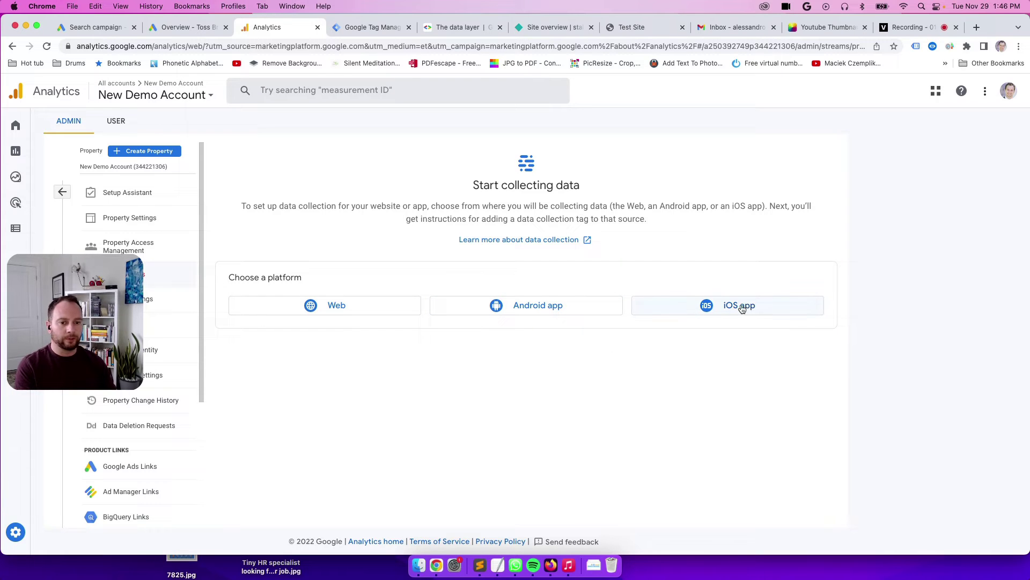
pyautogui.click(335, 305)
pyautogui.click(443, 188)
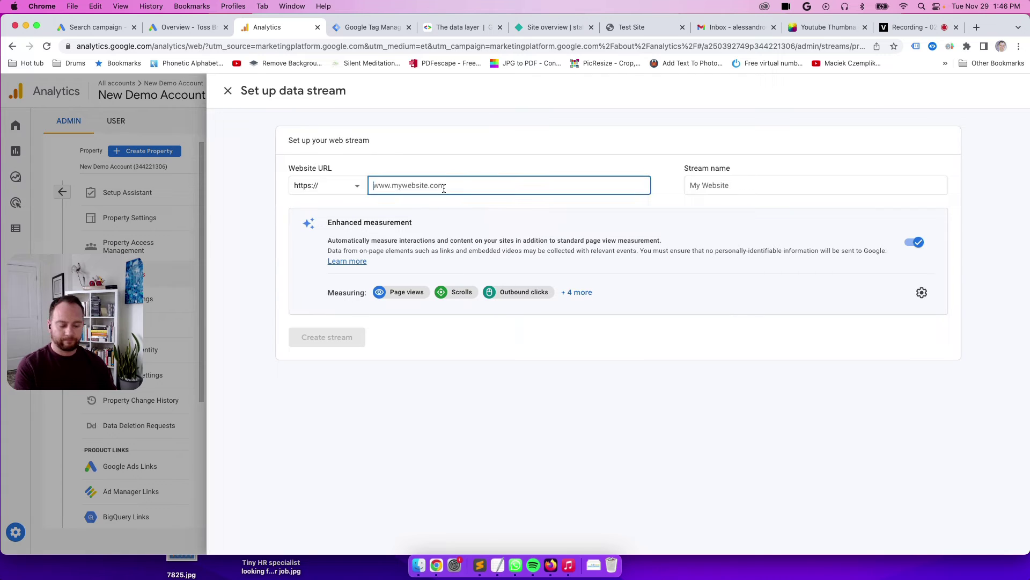
pyautogui.write('example.com')
pyautogui.click(739, 185)
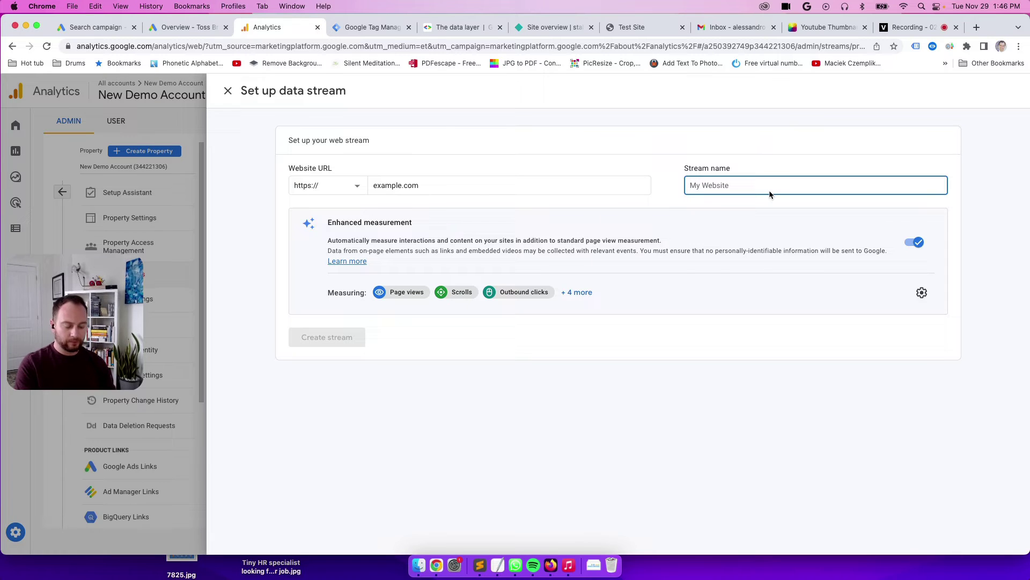
pyautogui.write('Demo Website Stream')
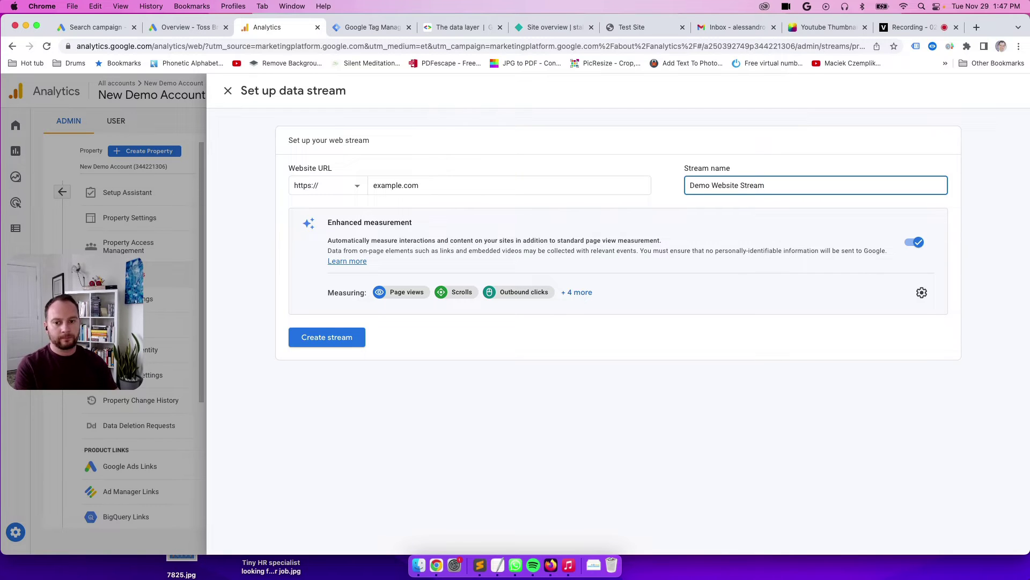
pyautogui.click(343, 336)
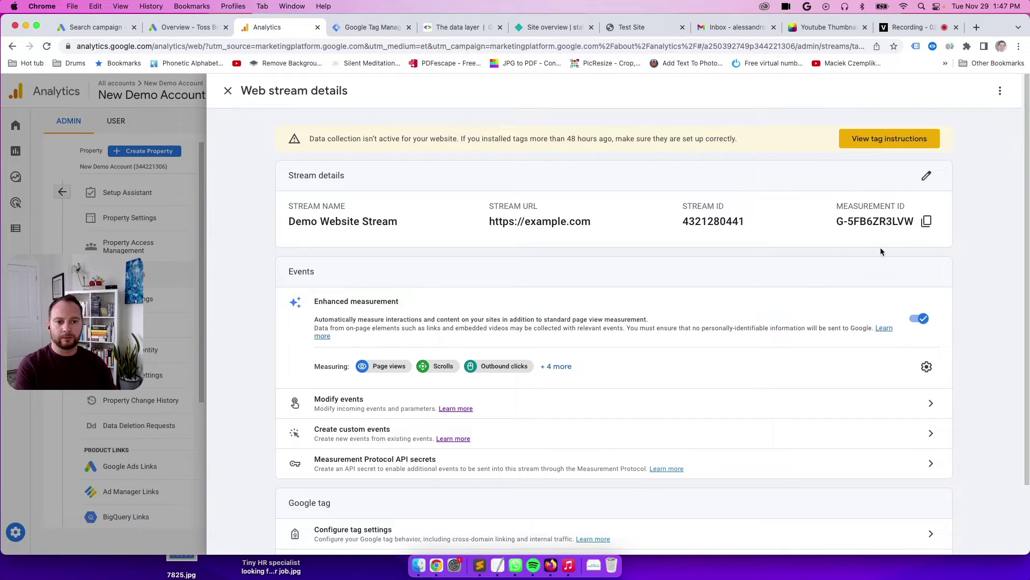
pyautogui.click(926, 221)
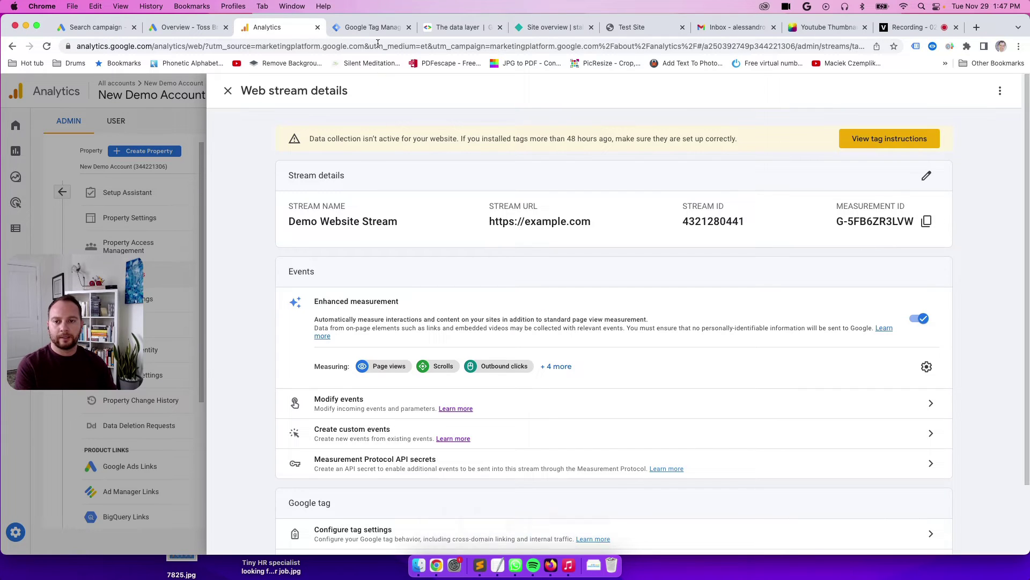
pyautogui.click(370, 27)
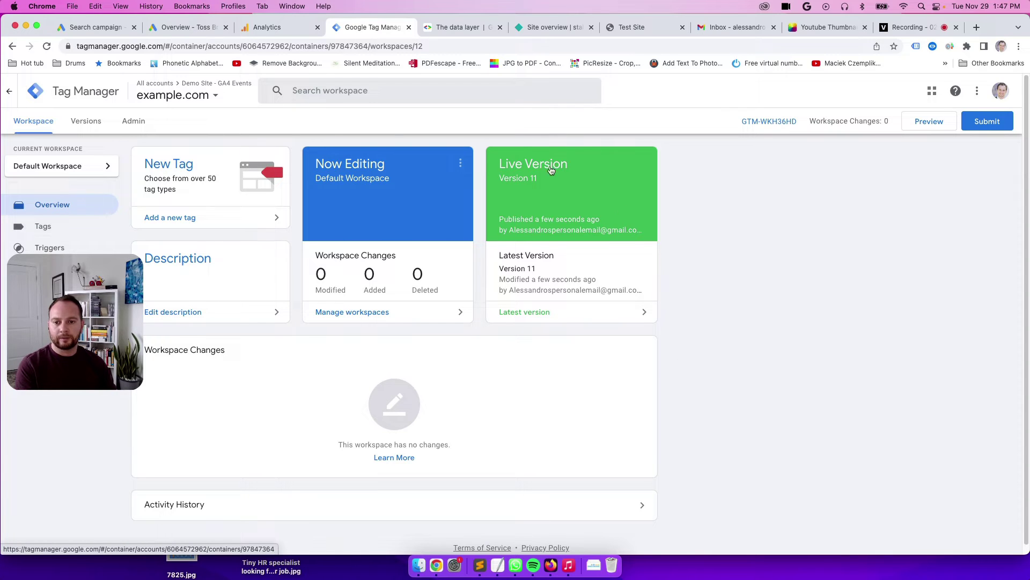
# Create a new tag named GA4 Config Tag of type GA4 Configuration.
pyautogui.click(64, 231)
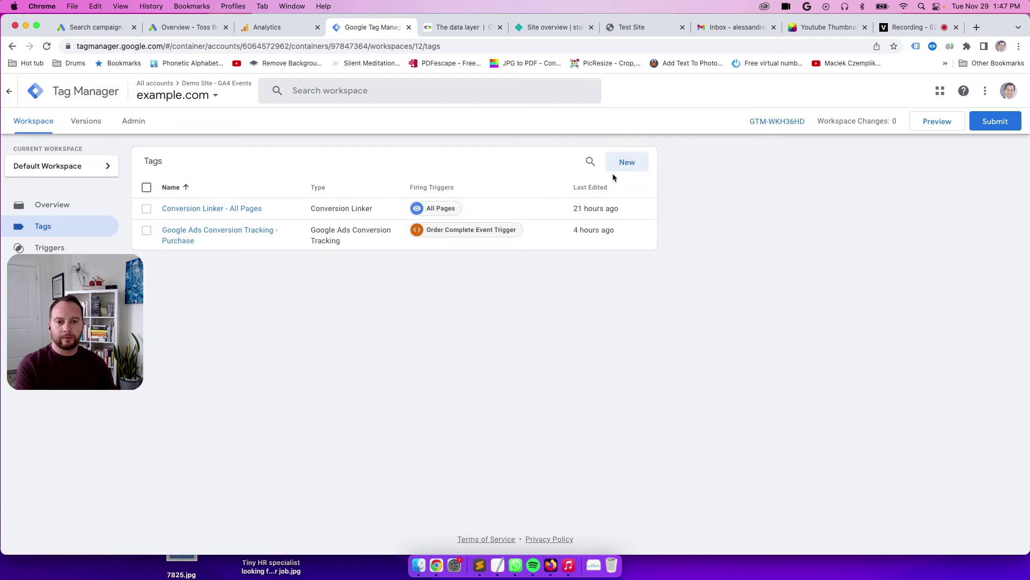
pyautogui.click(631, 163)
pyautogui.tripleClick(344, 91)
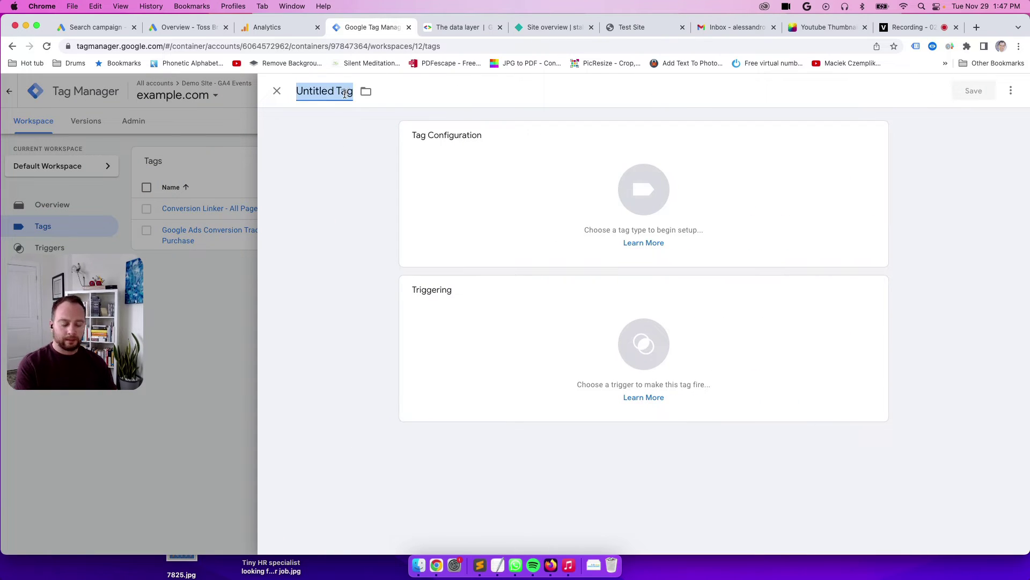
pyautogui.write('G')
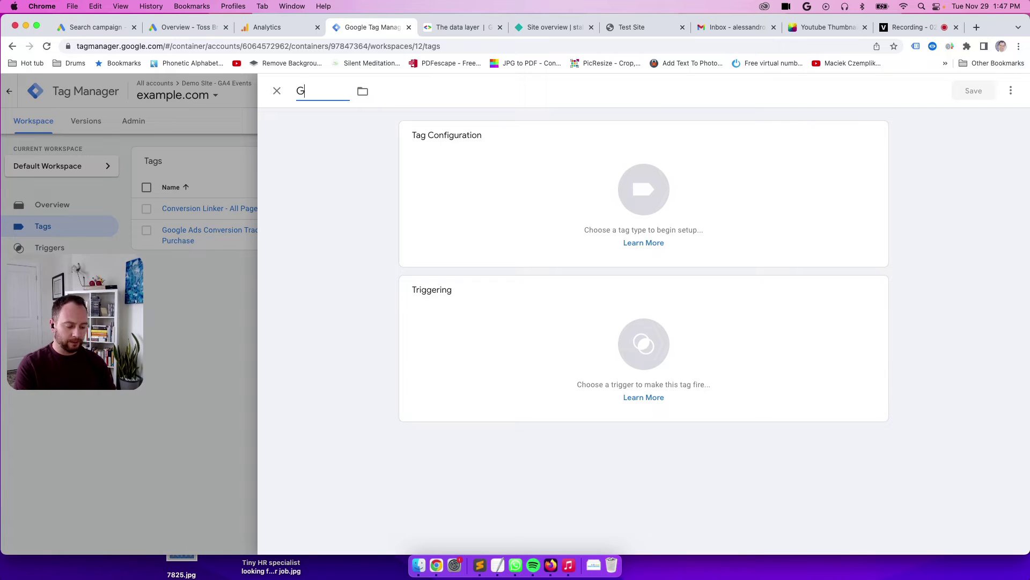
pyautogui.write('A4 Cong')
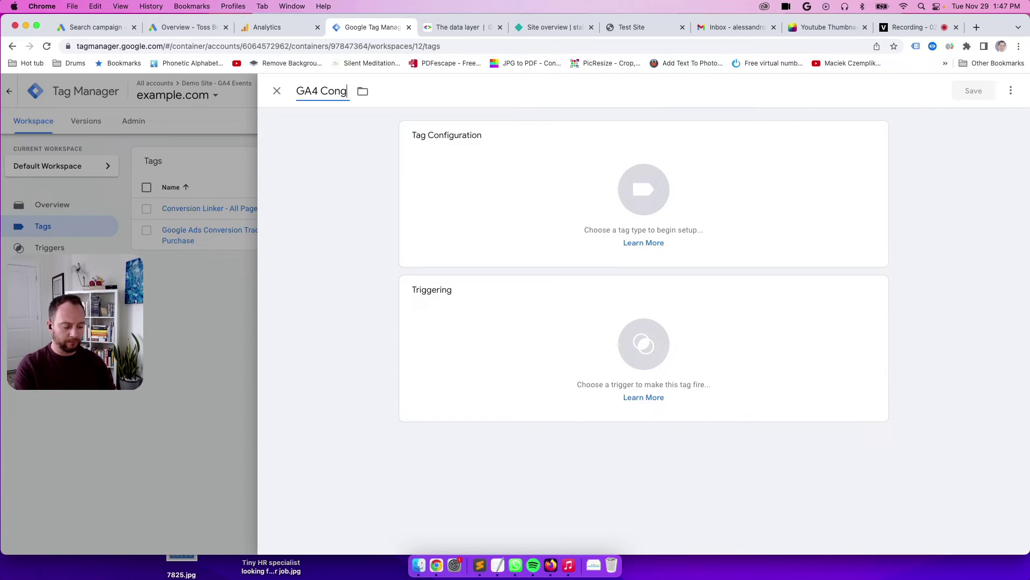
pyautogui.press('BackSpace')
pyautogui.write('fig Tag')
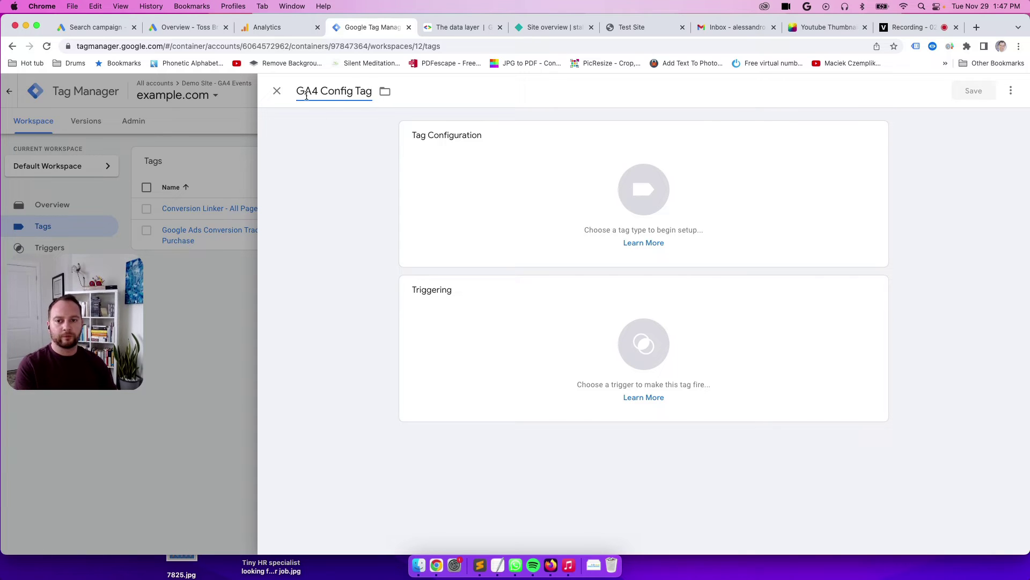
pyautogui.click(644, 183)
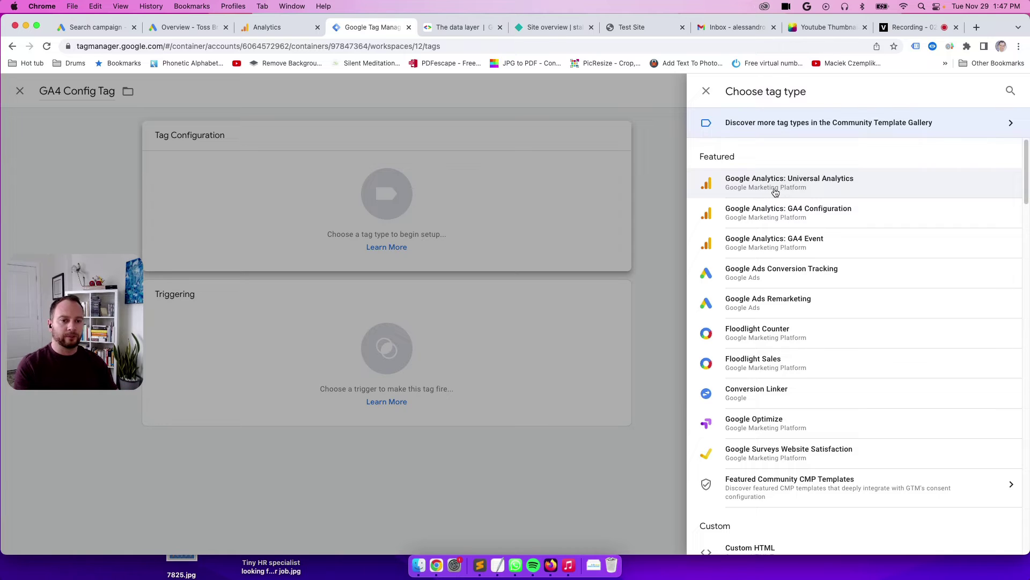
pyautogui.click(823, 215)
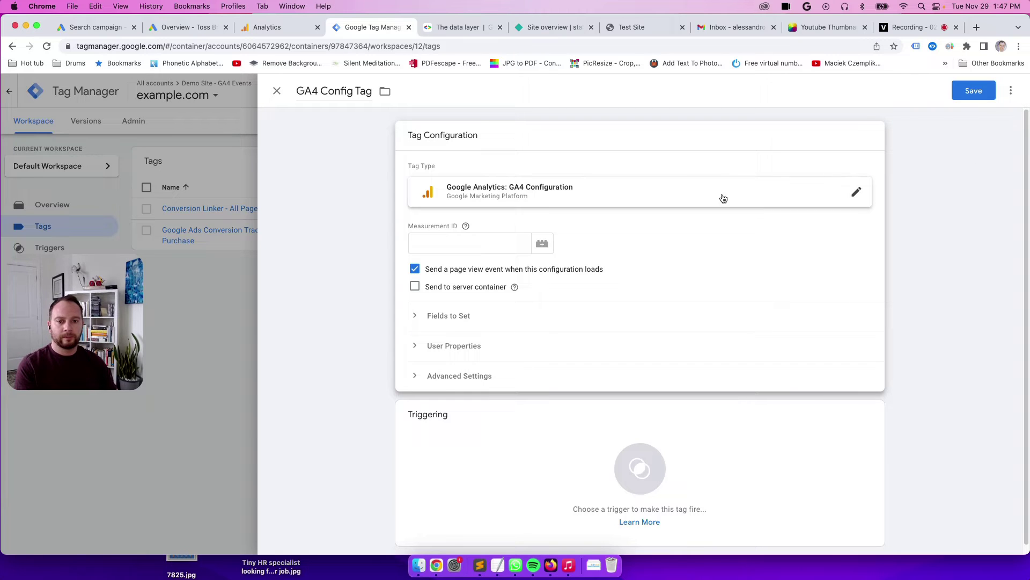
pyautogui.click(459, 199)
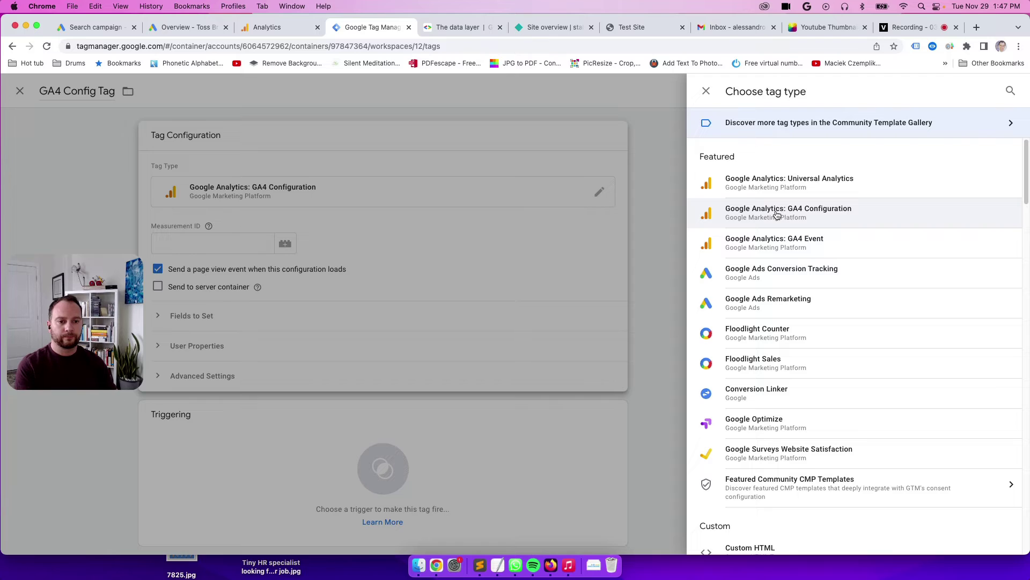
pyautogui.click(776, 213)
# Paste the stream's measurement ID, fire the tag on All Pages, and save it.
pyautogui.click(440, 251)
pyautogui.press('super+v')
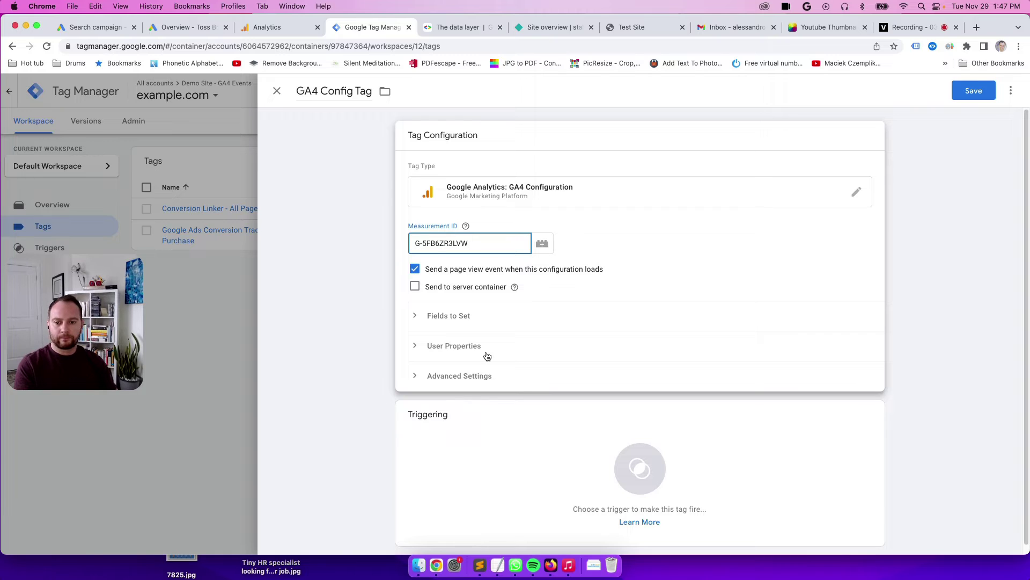
pyautogui.scroll(-1, 617, 333)
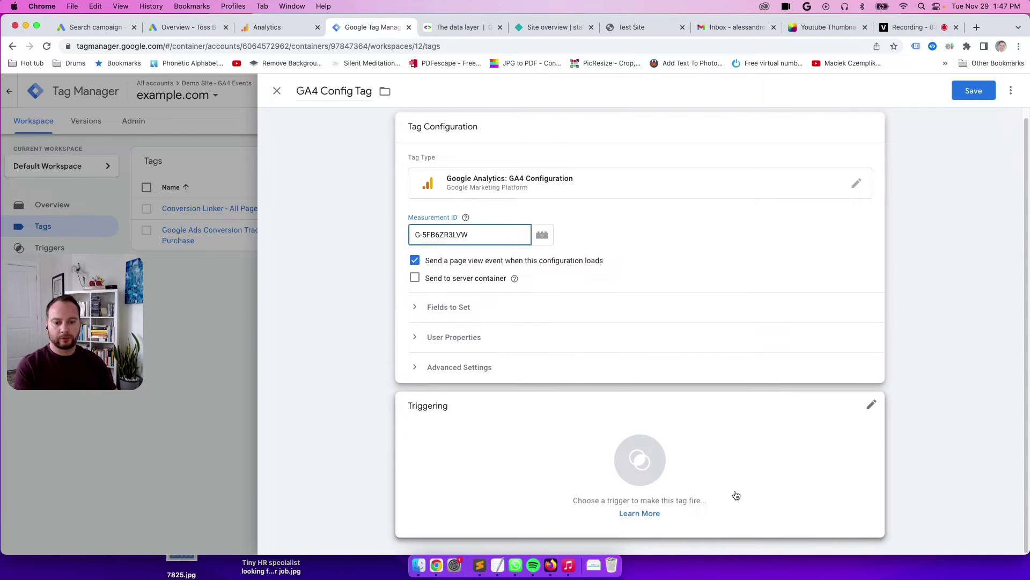
pyautogui.click(654, 450)
pyautogui.click(351, 141)
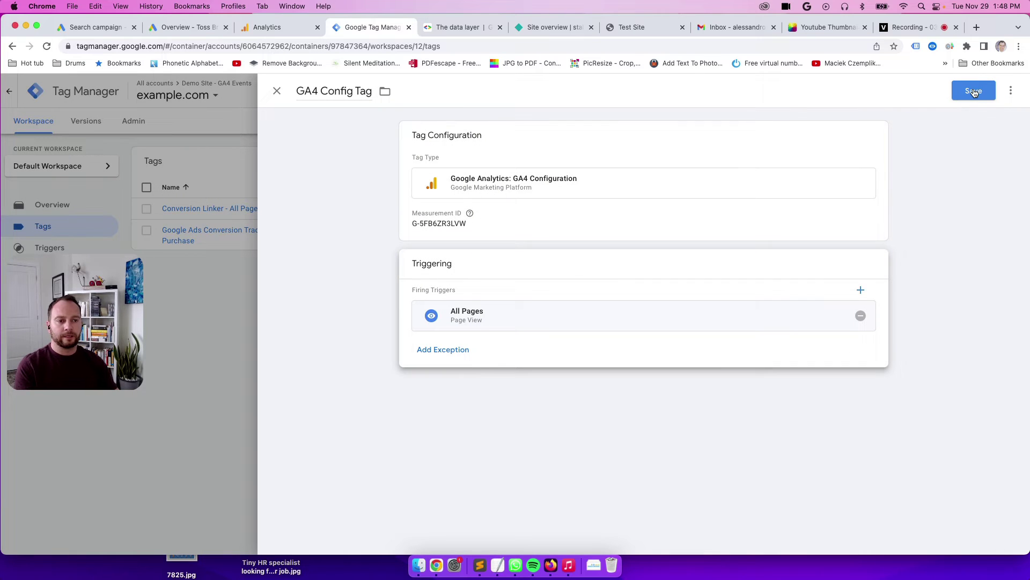
pyautogui.click(974, 92)
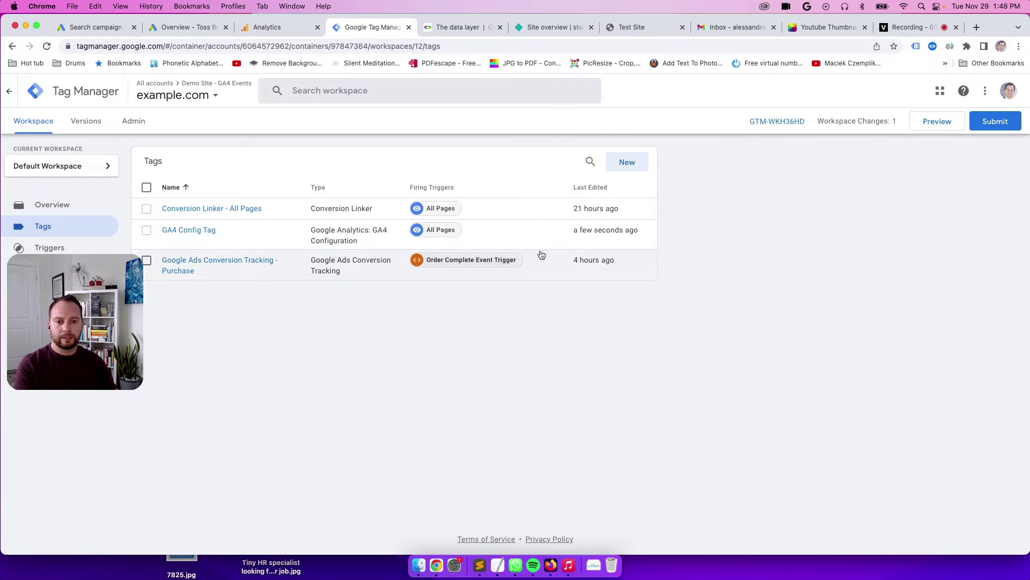
pyautogui.click(633, 166)
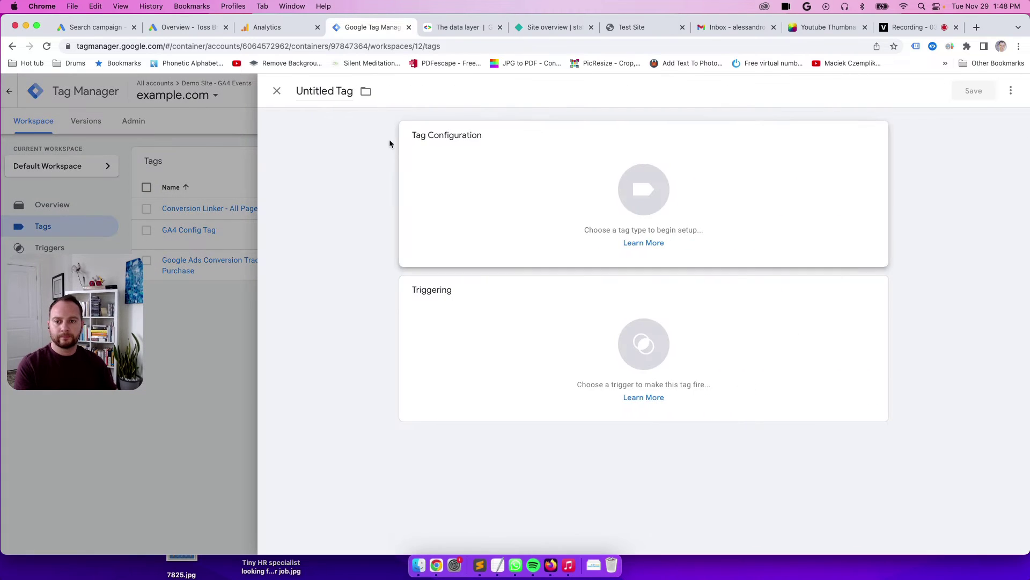
# Rename the untitled tag to 'GA4 - Cancel Event Tag', checking the test site's Order Summary page.
pyautogui.click(315, 91)
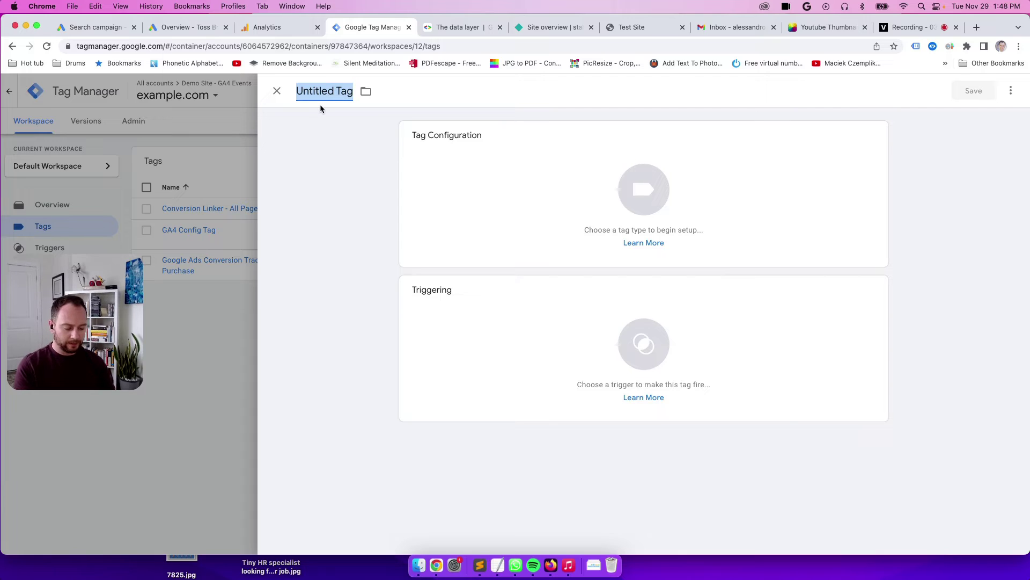
pyautogui.write('Canc')
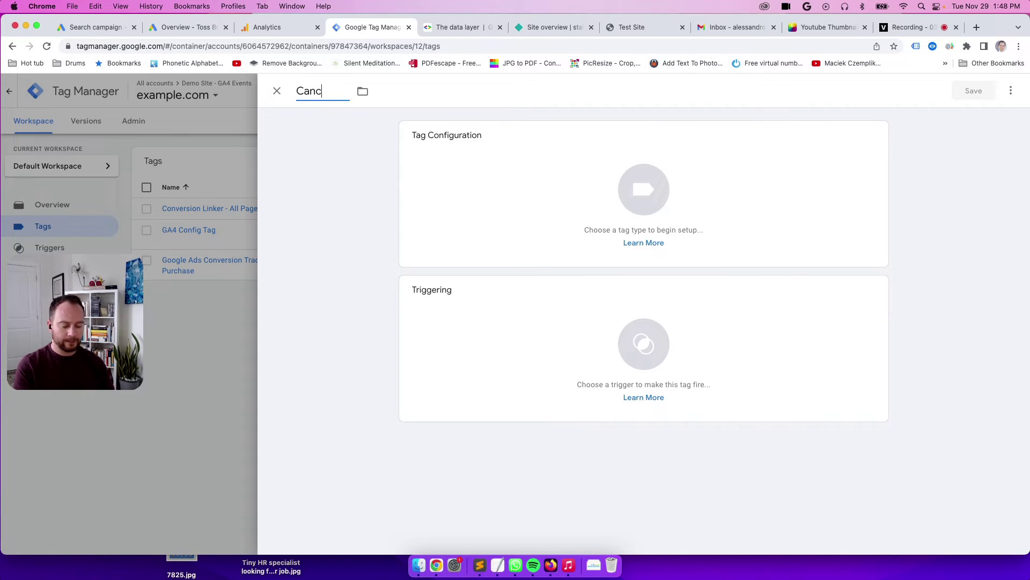
pyautogui.write('el Event')
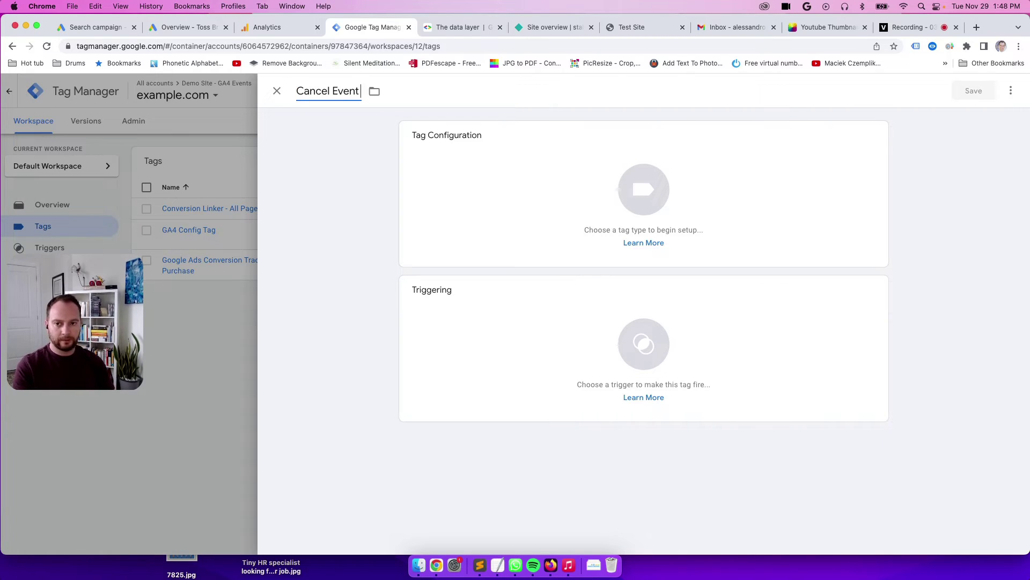
pyautogui.write(' Tag')
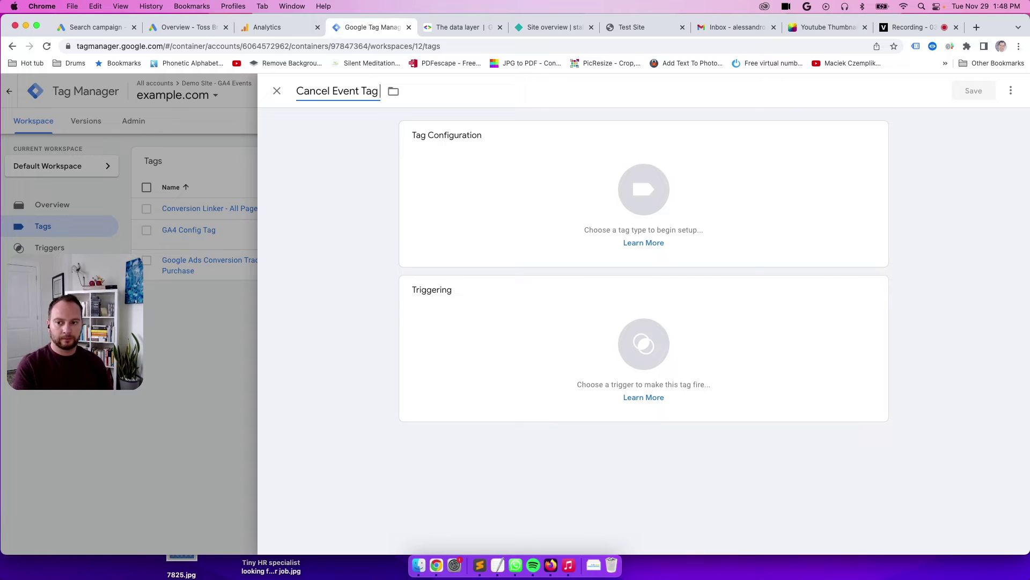
pyautogui.write('GA4 ')
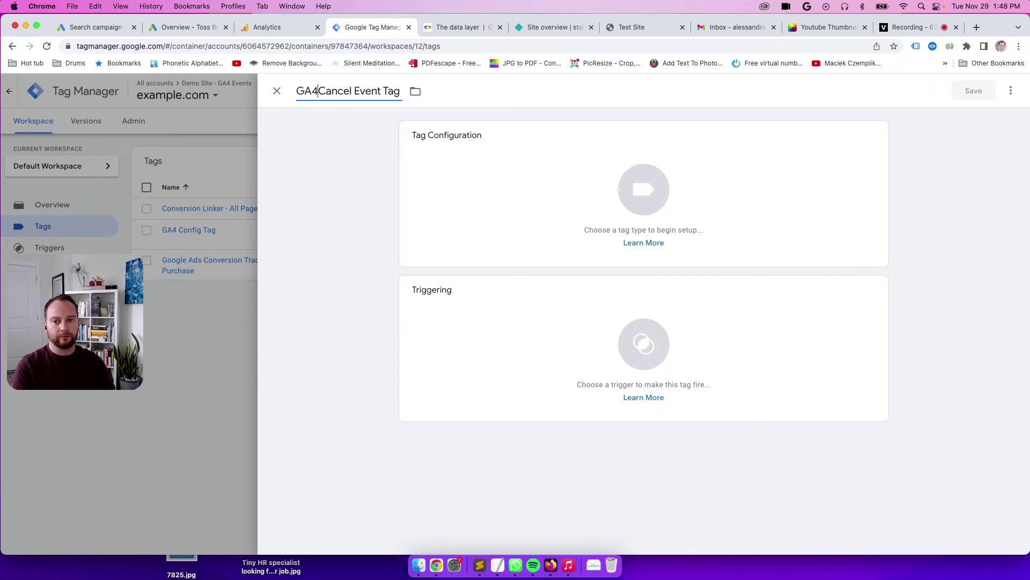
pyautogui.write('-')
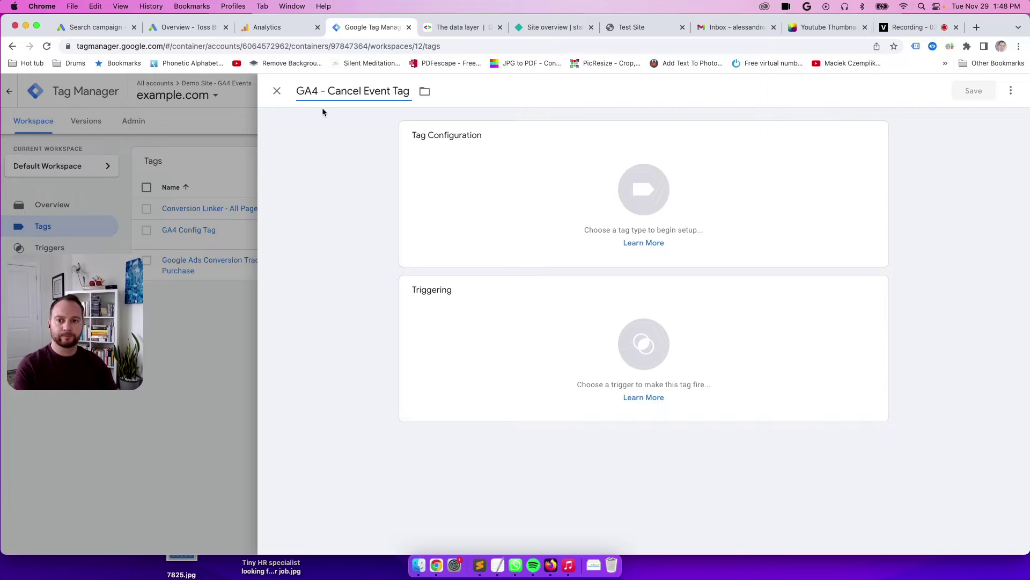
pyautogui.click(637, 27)
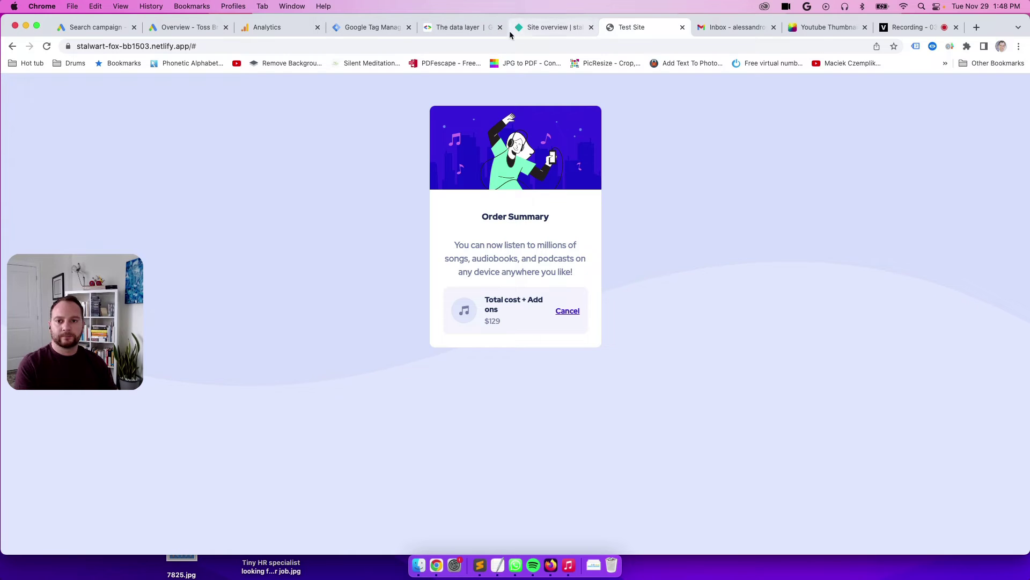
pyautogui.click(376, 29)
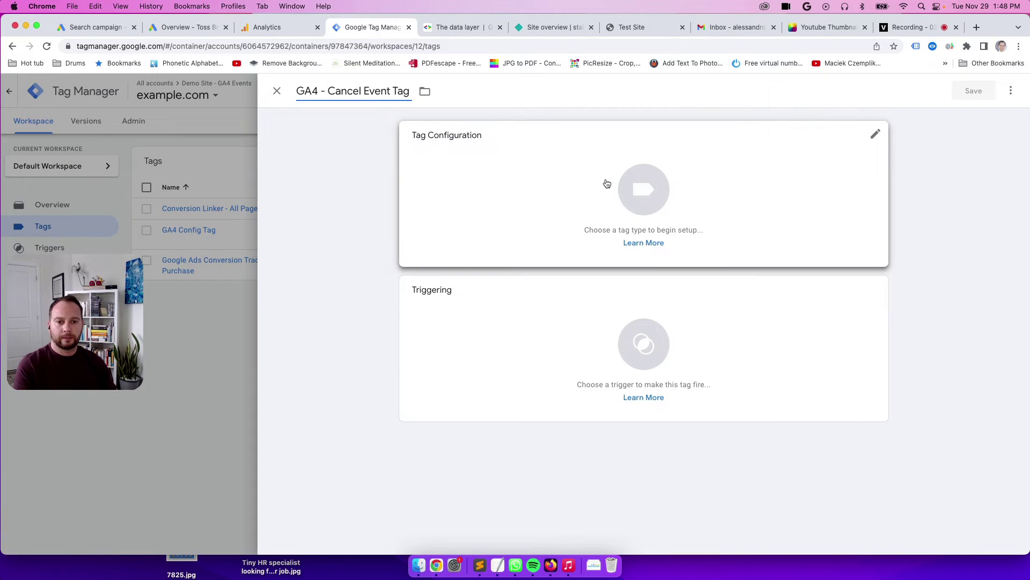
pyautogui.click(638, 194)
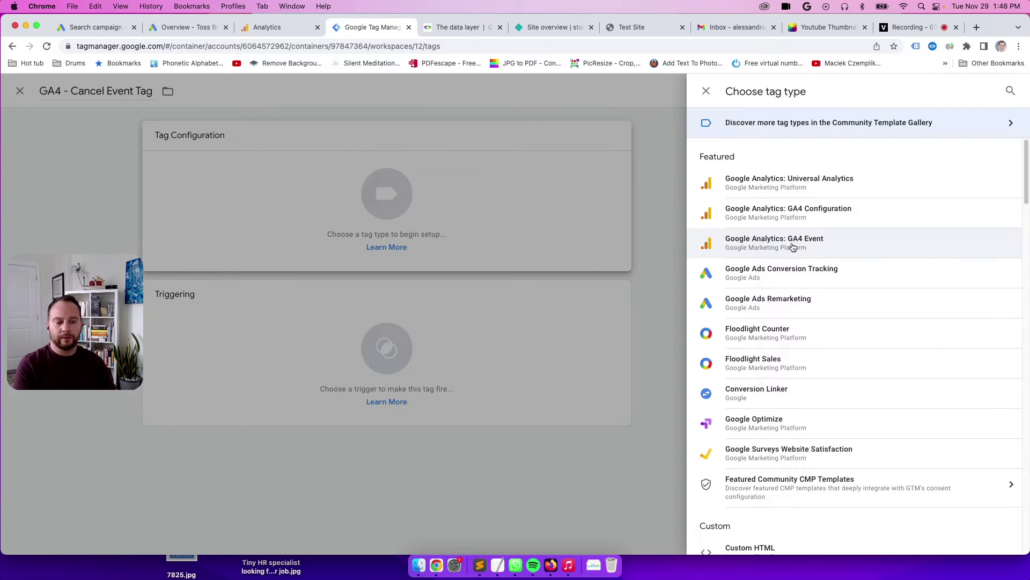
# Make it a GA4 Event tag using GA4 Config Tag with event name button_click.
pyautogui.click(793, 244)
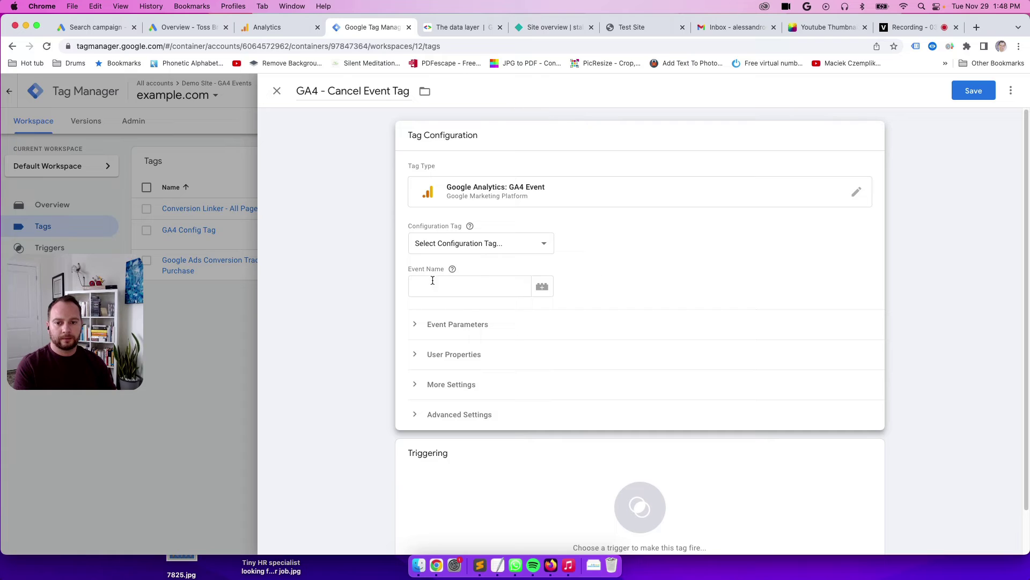
pyautogui.moveTo(475, 262)
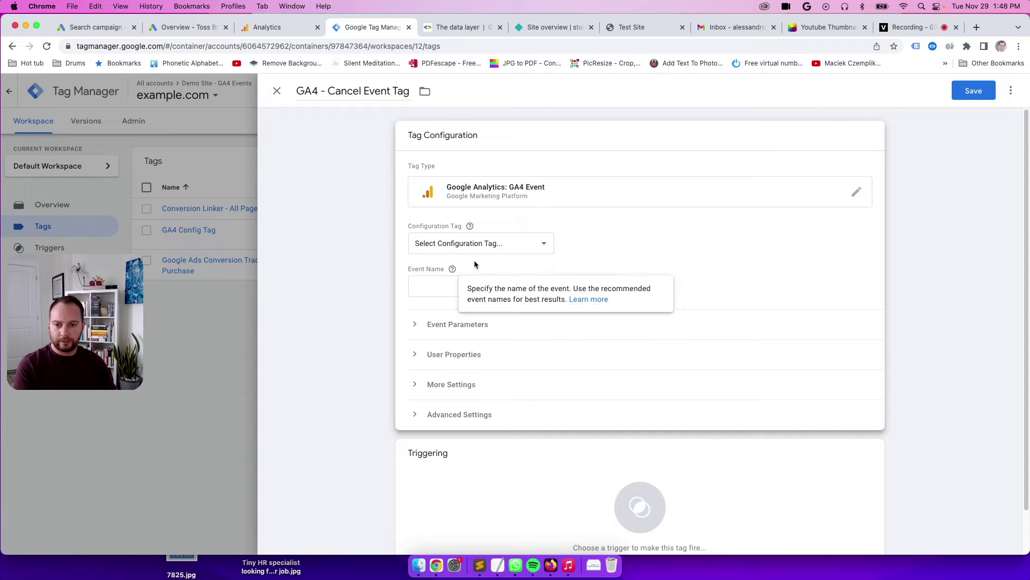
pyautogui.click(531, 244)
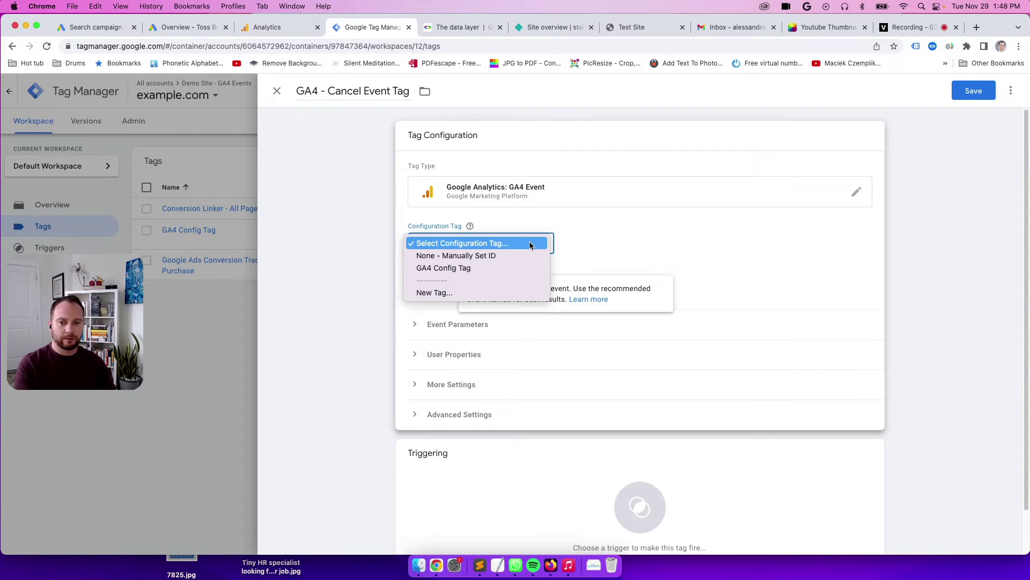
pyautogui.click(482, 267)
pyautogui.click(414, 254)
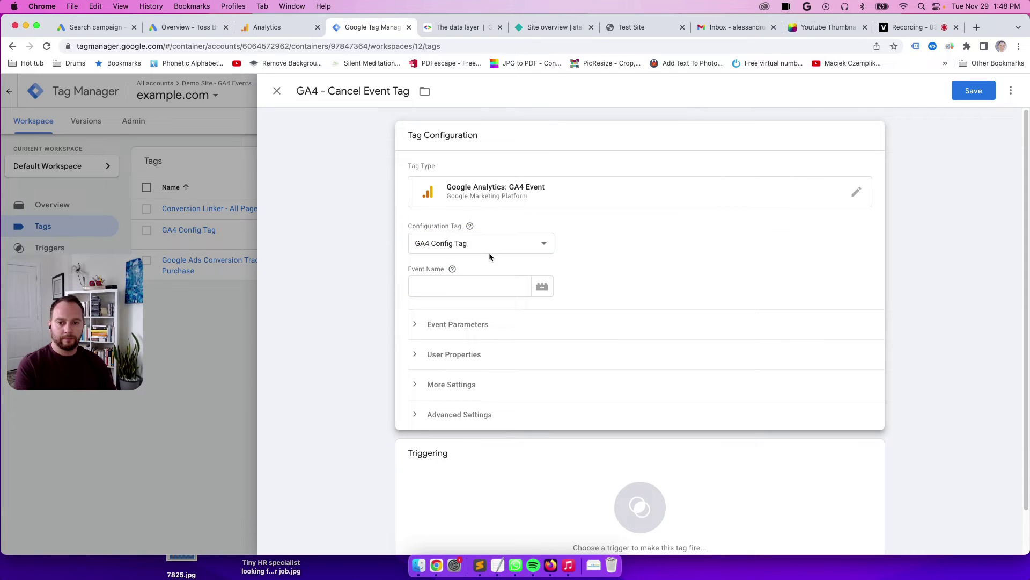
pyautogui.moveTo(453, 269)
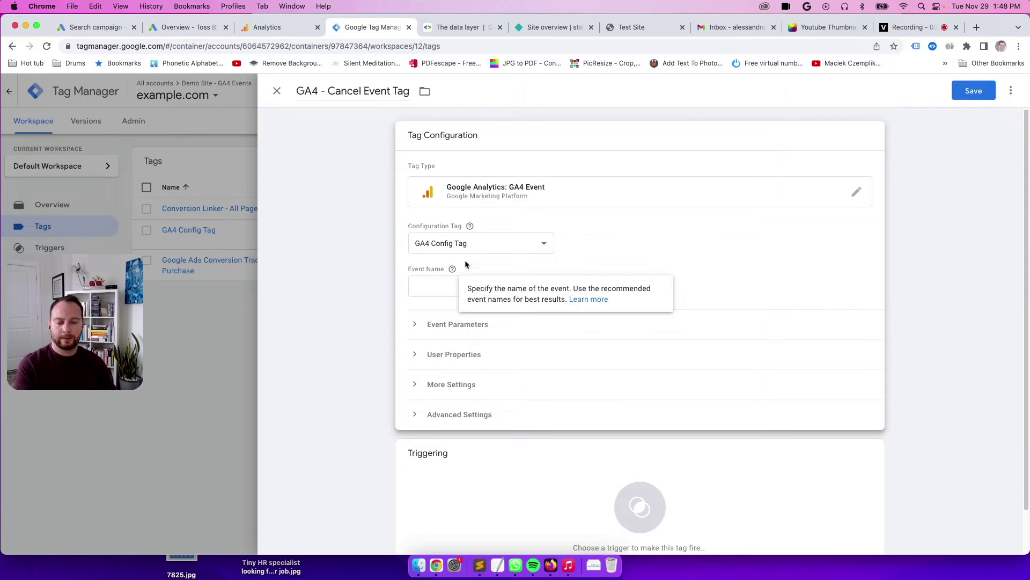
pyautogui.click(488, 289)
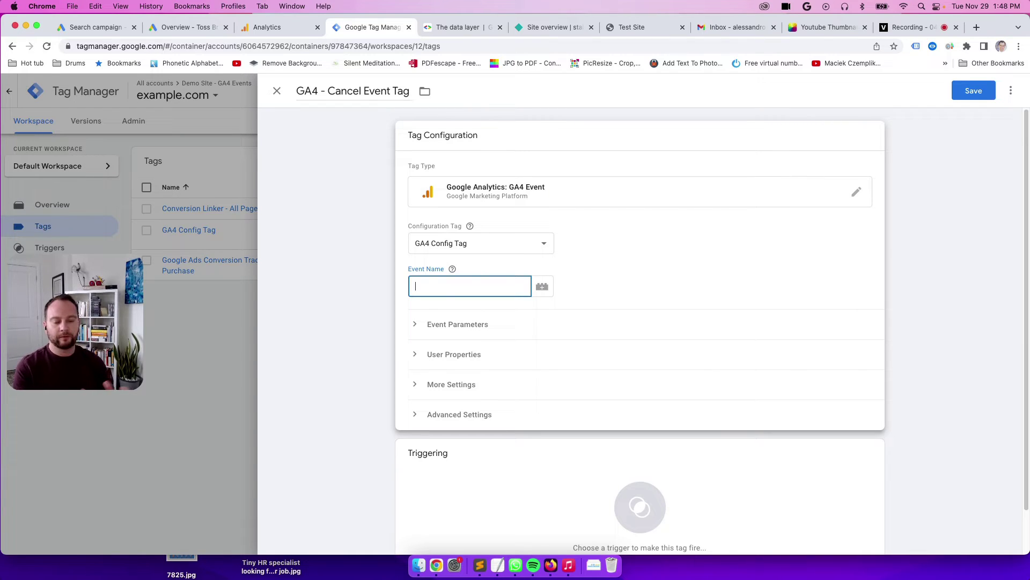
pyautogui.write('button_click')
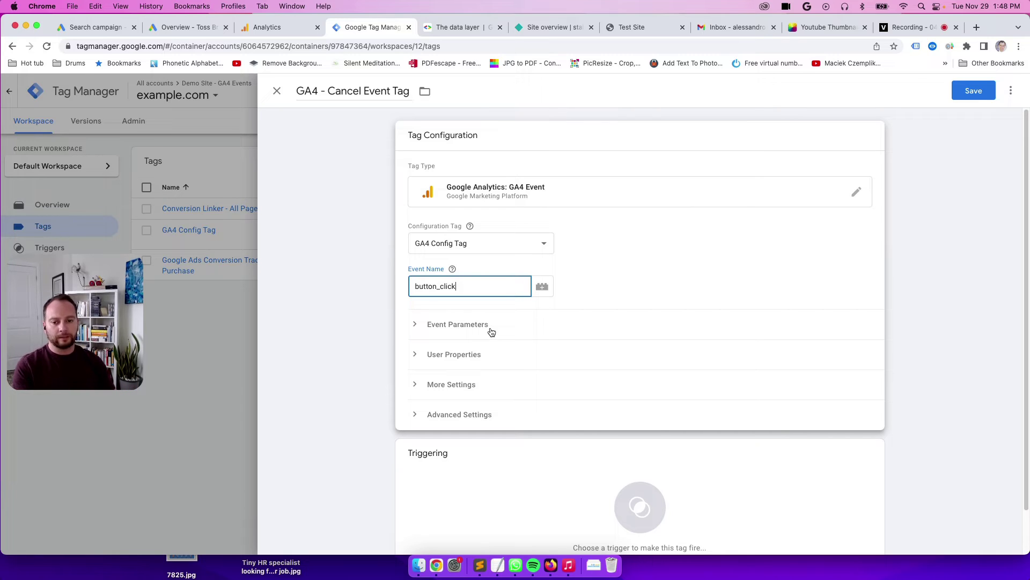
# Add the event parameter button_name with the value Cancel.
pyautogui.click(417, 324)
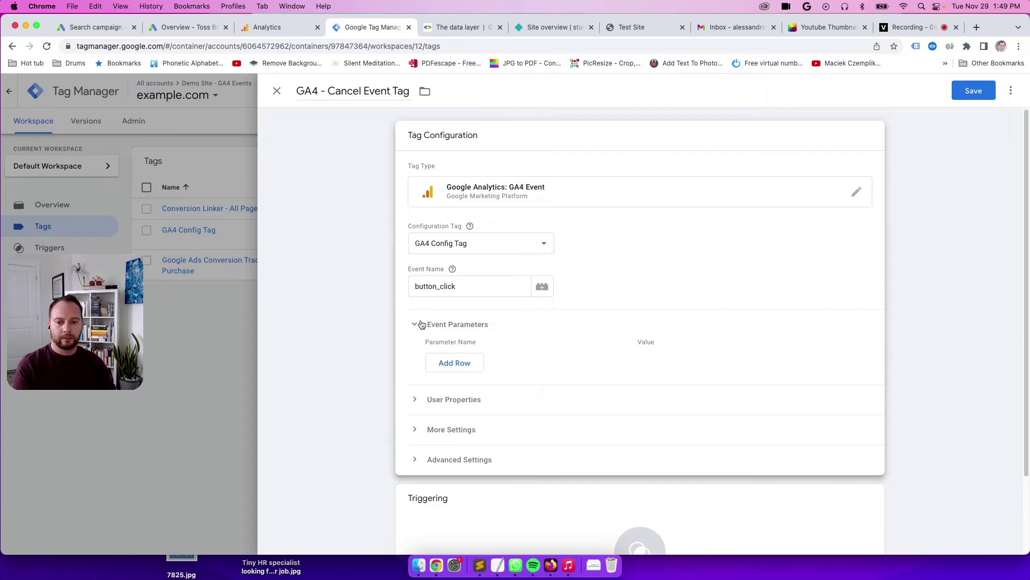
pyautogui.click(454, 364)
pyautogui.click(455, 364)
pyautogui.write('button_name')
pyautogui.click(676, 361)
pyautogui.write('Cancel')
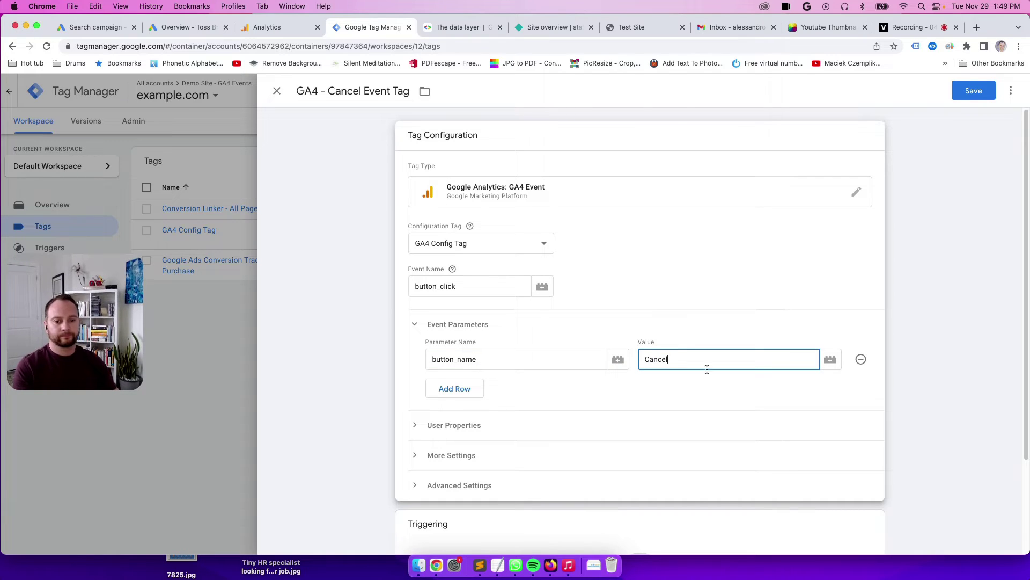
pyautogui.scroll(-5, 754, 385)
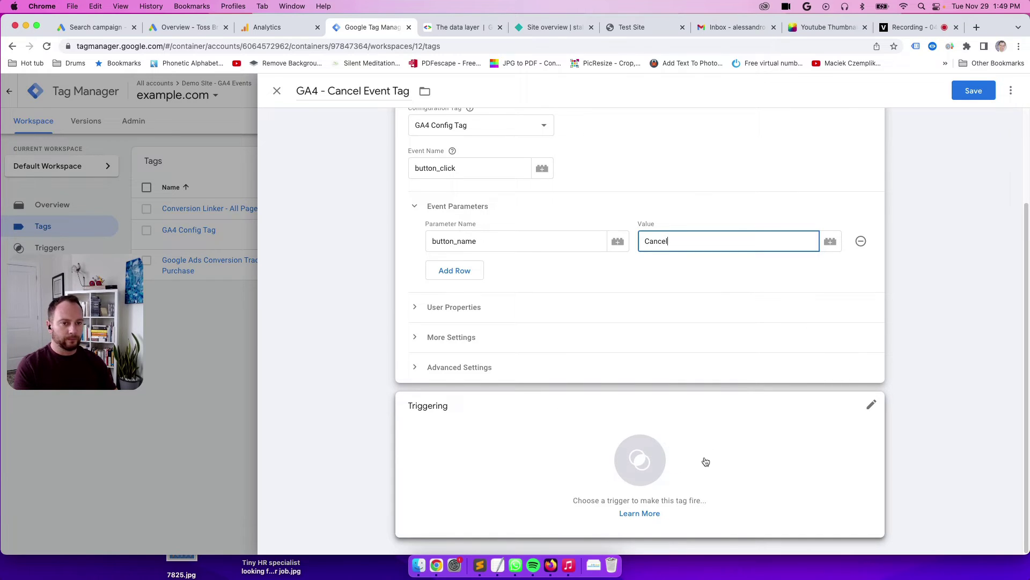
pyautogui.click(635, 459)
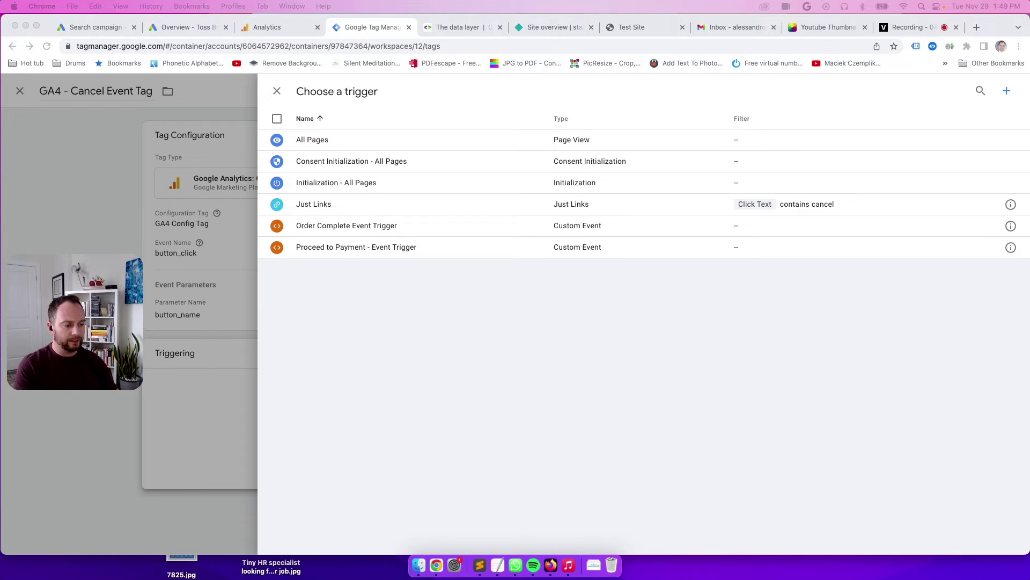
# Inspect the Cancel link's onclick dataLayer.push of event 'cancel' in index.html, then close Sublime Text.
pyautogui.press('super+Tab')
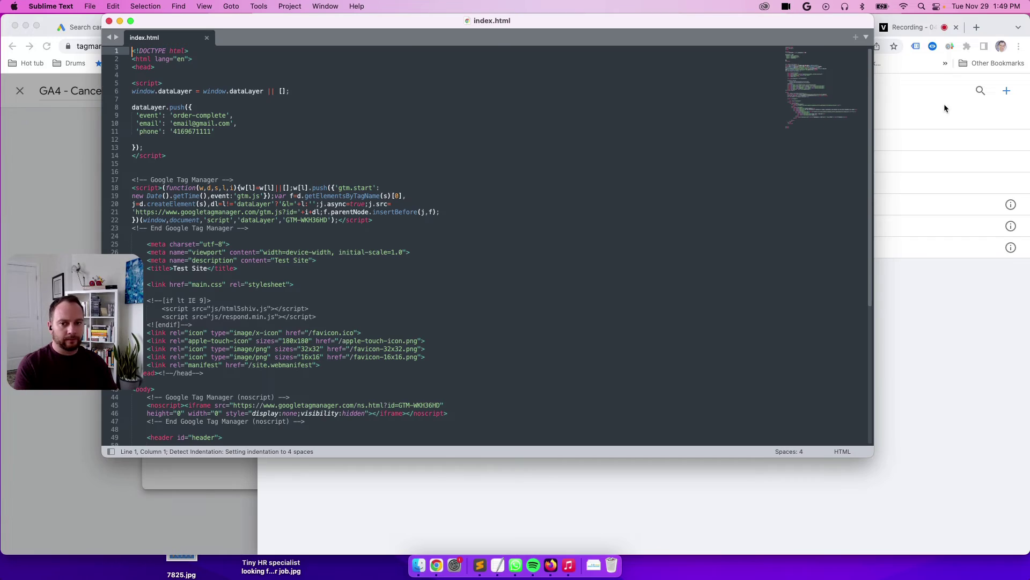
pyautogui.scroll(-5, 353, 194)
pyautogui.scroll(-2, 353, 195)
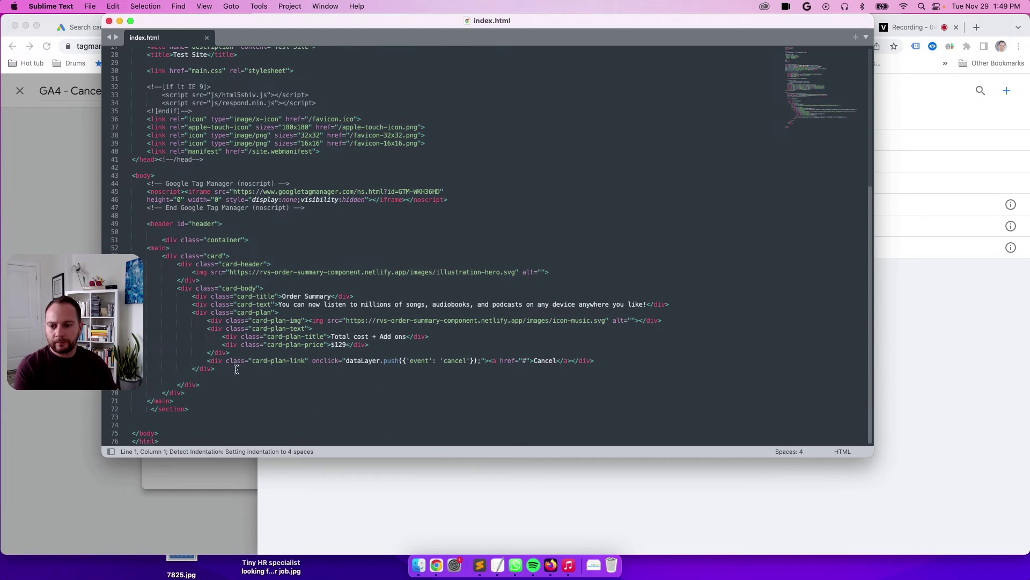
pyautogui.tripleClick(379, 362)
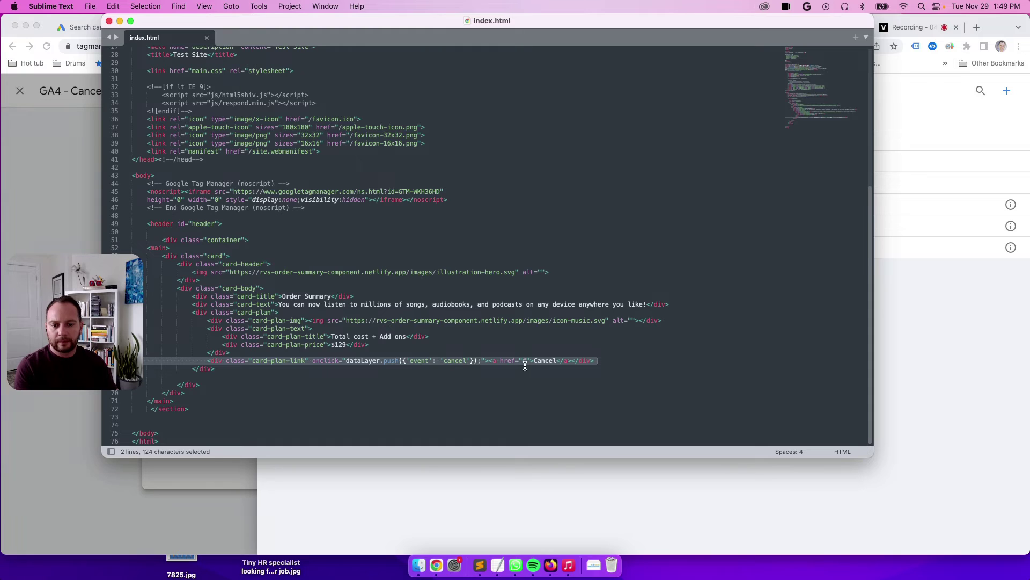
pyautogui.doubleClick(553, 363)
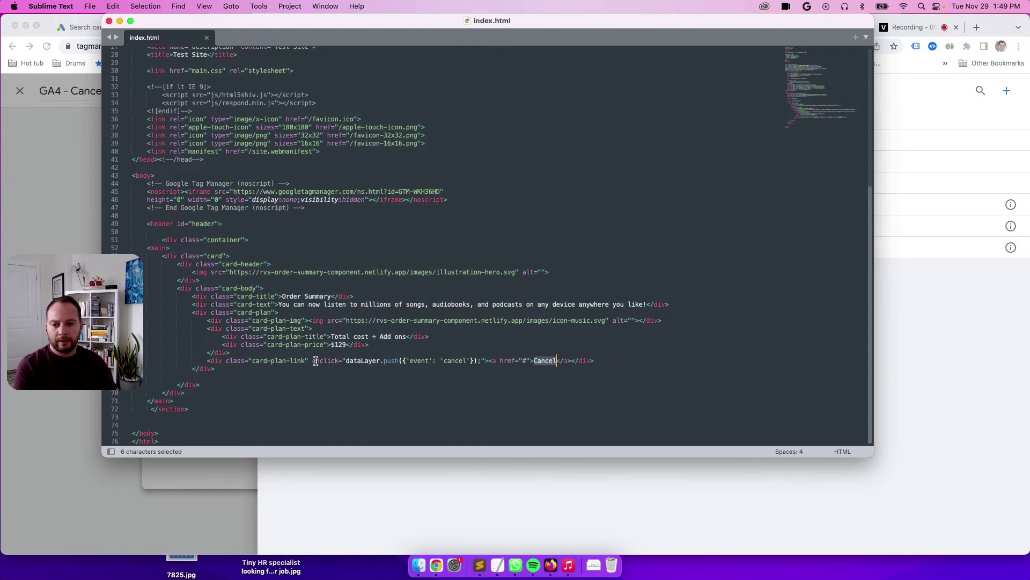
pyautogui.moveTo(313, 361); pyautogui.dragTo(372, 360)
pyautogui.click(367, 360)
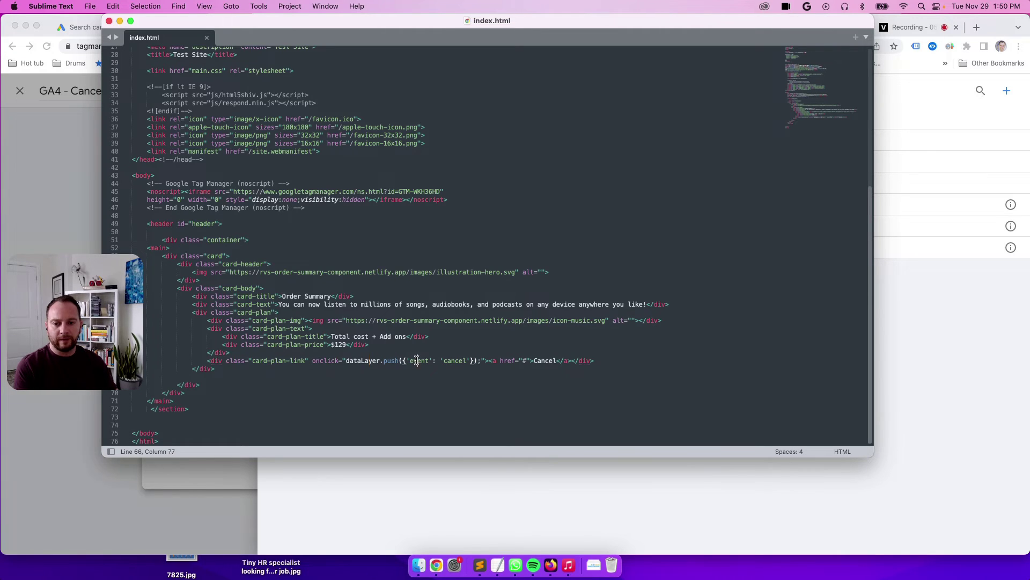
pyautogui.doubleClick(417, 360)
pyautogui.doubleClick(454, 360)
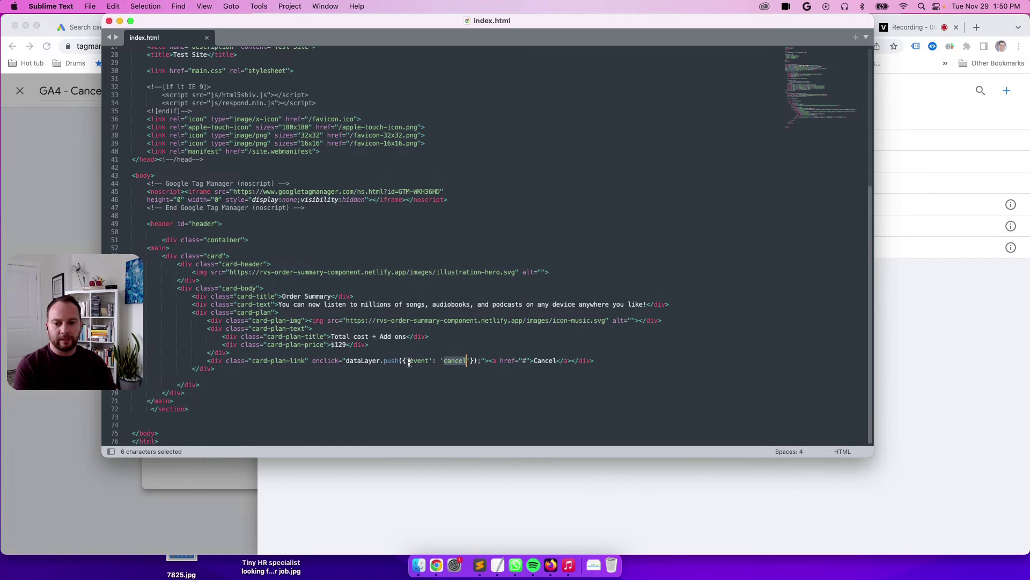
pyautogui.doubleClick(413, 361)
pyautogui.click(109, 21)
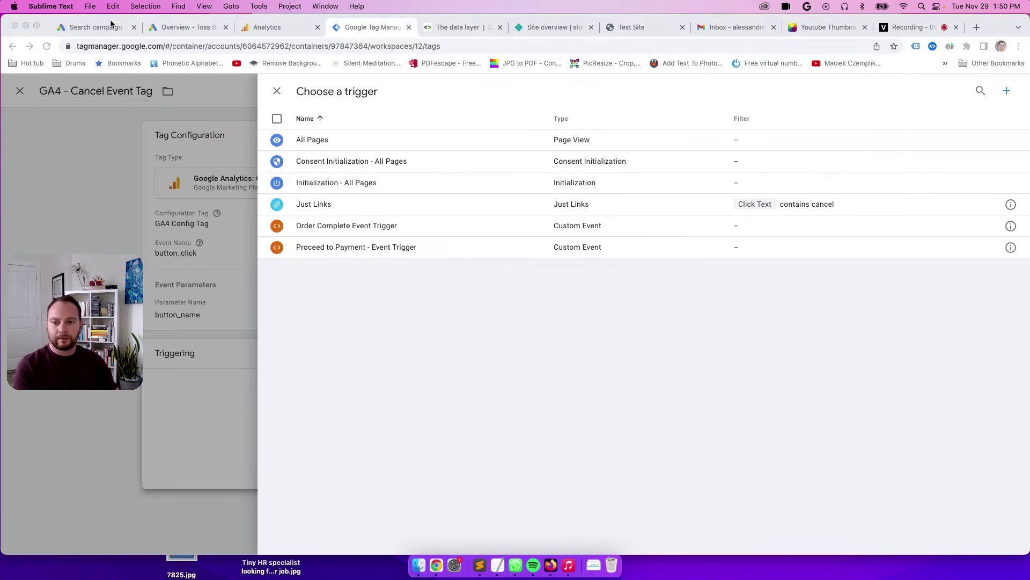
# Create and save a Custom Event trigger named Cancel Event Trigger for the event 'cancel'.
pyautogui.click(1007, 91)
pyautogui.click(345, 92)
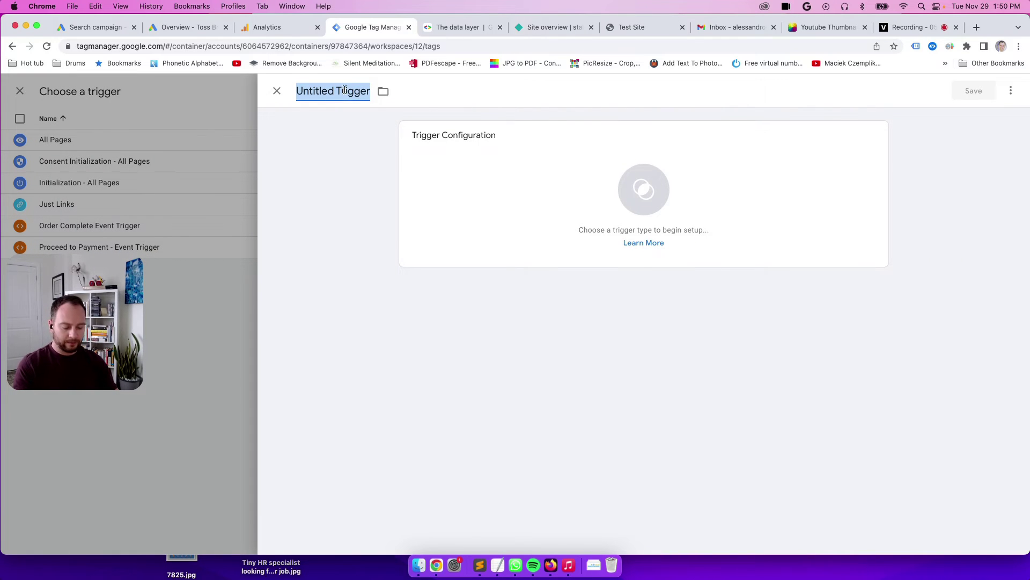
pyautogui.write('Cancel')
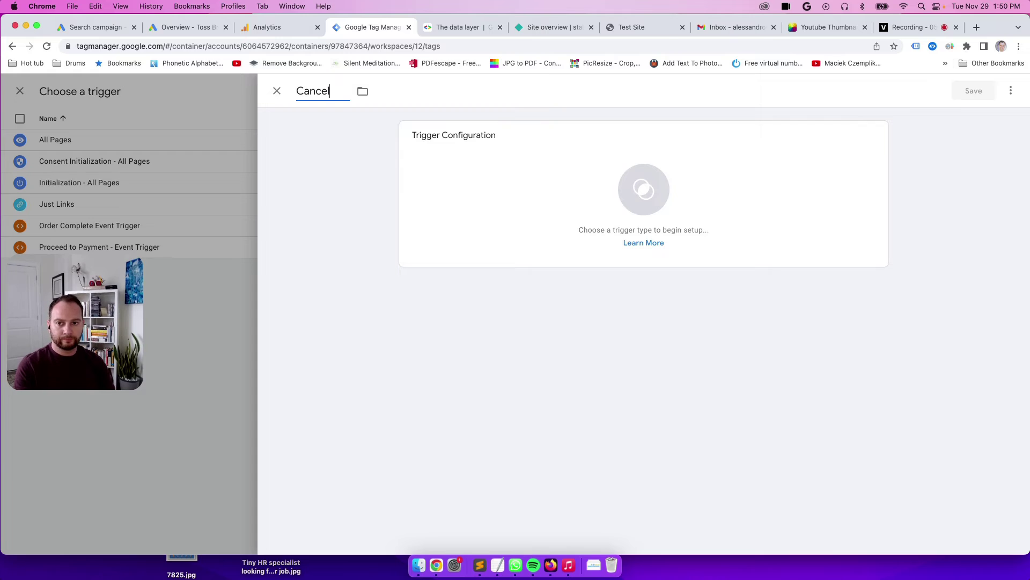
pyautogui.write(' Event T')
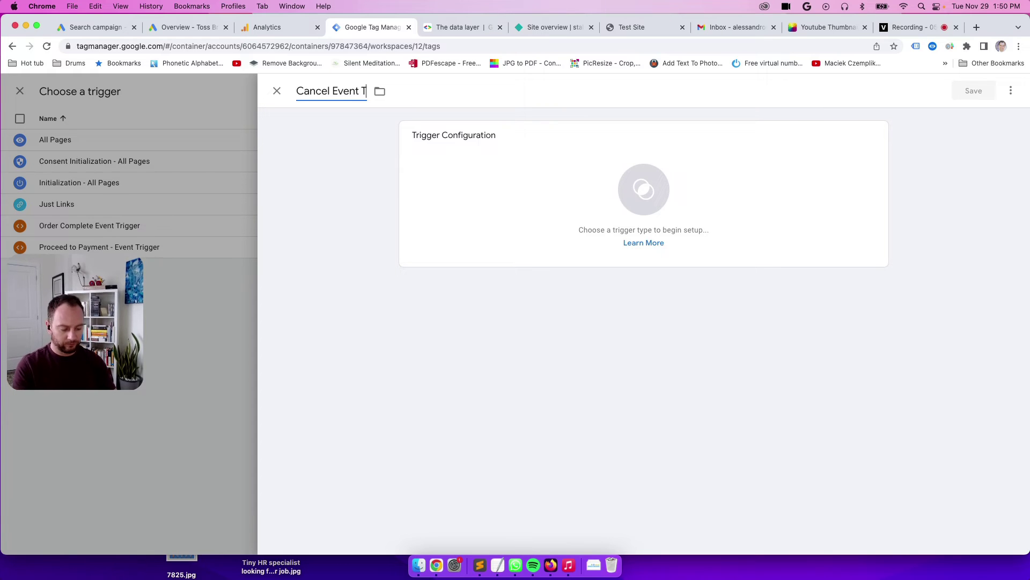
pyautogui.write('rigger')
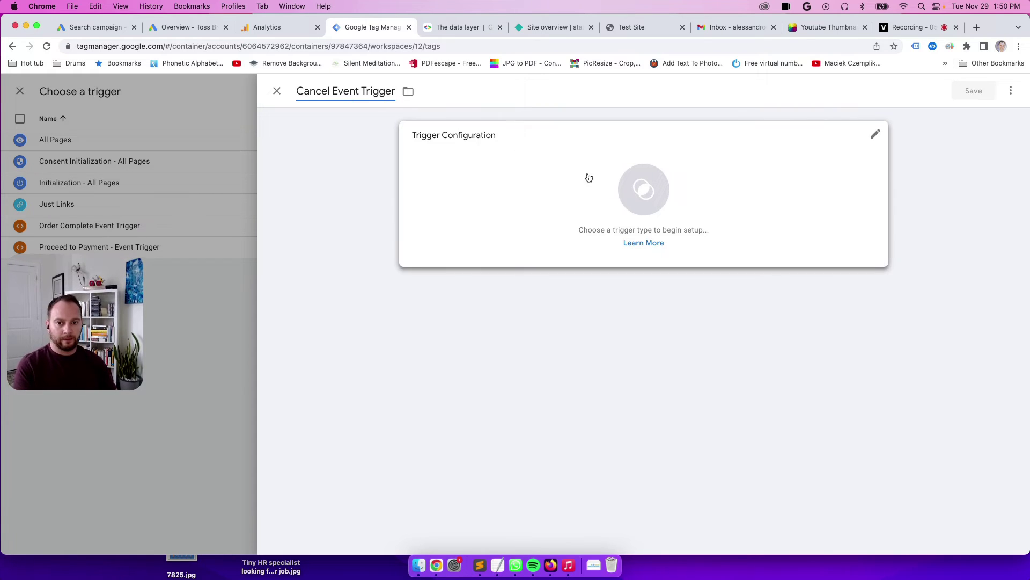
pyautogui.click(619, 180)
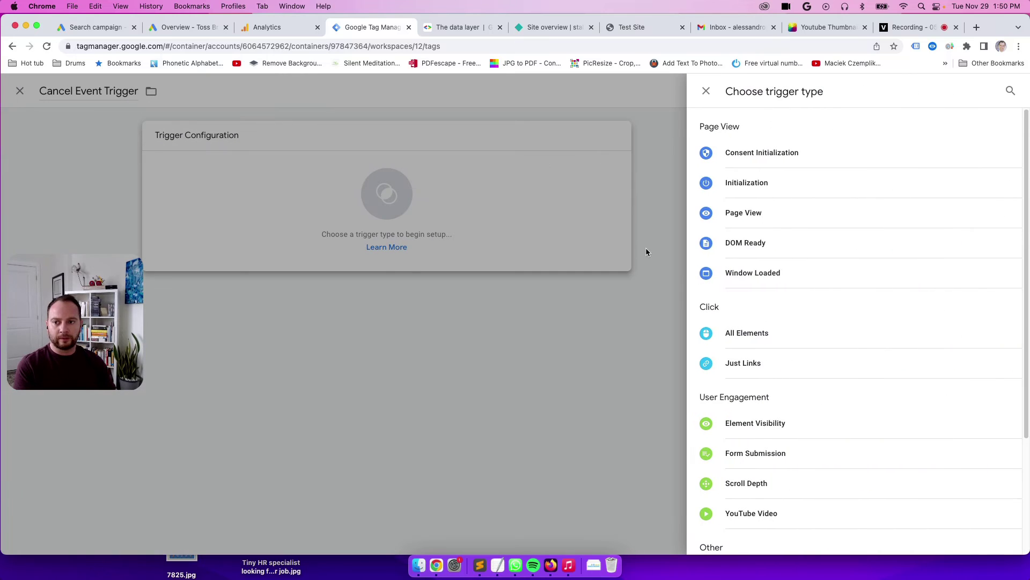
pyautogui.scroll(-3, 781, 256)
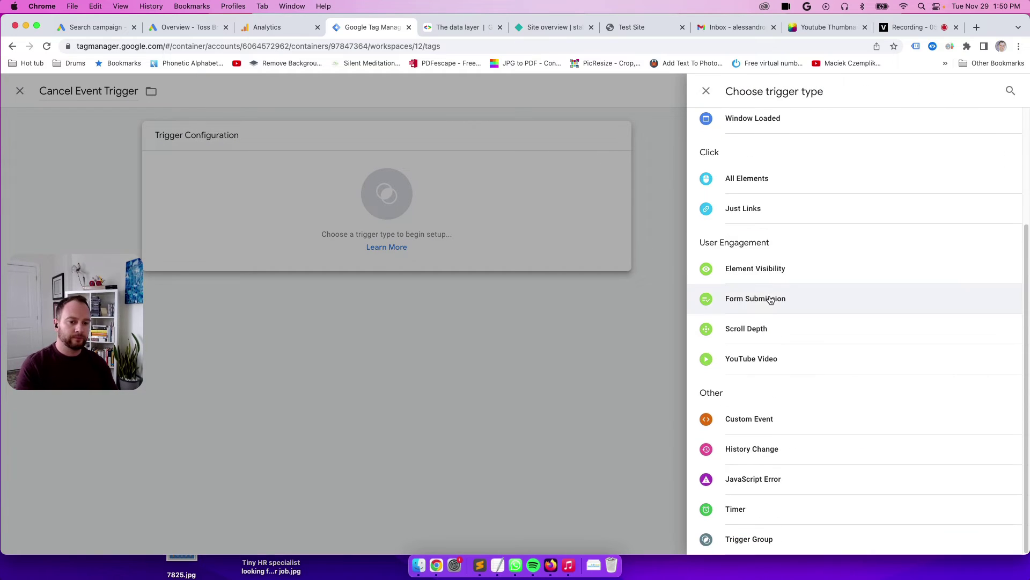
pyautogui.click(763, 418)
pyautogui.click(495, 242)
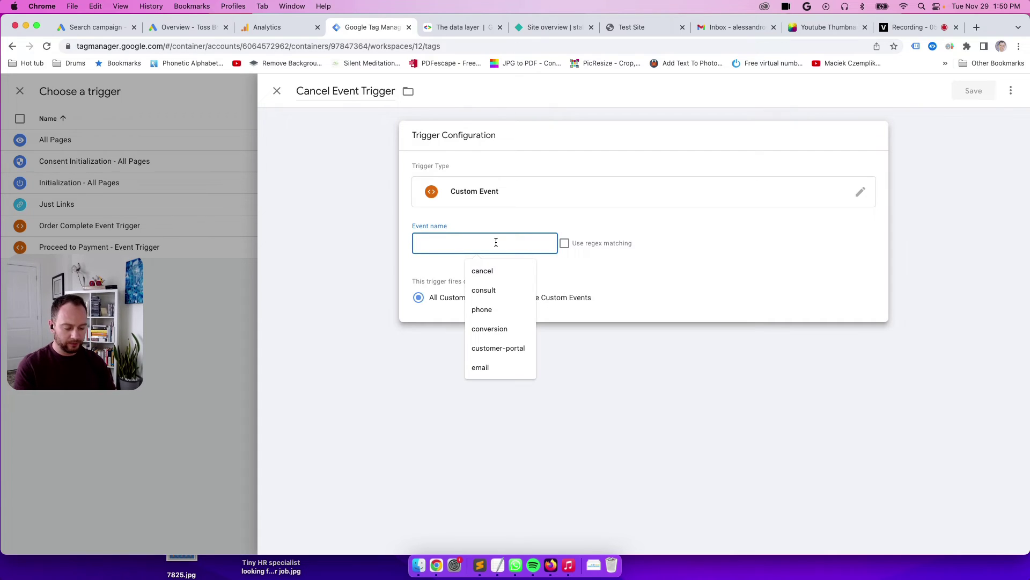
pyautogui.write('cancel')
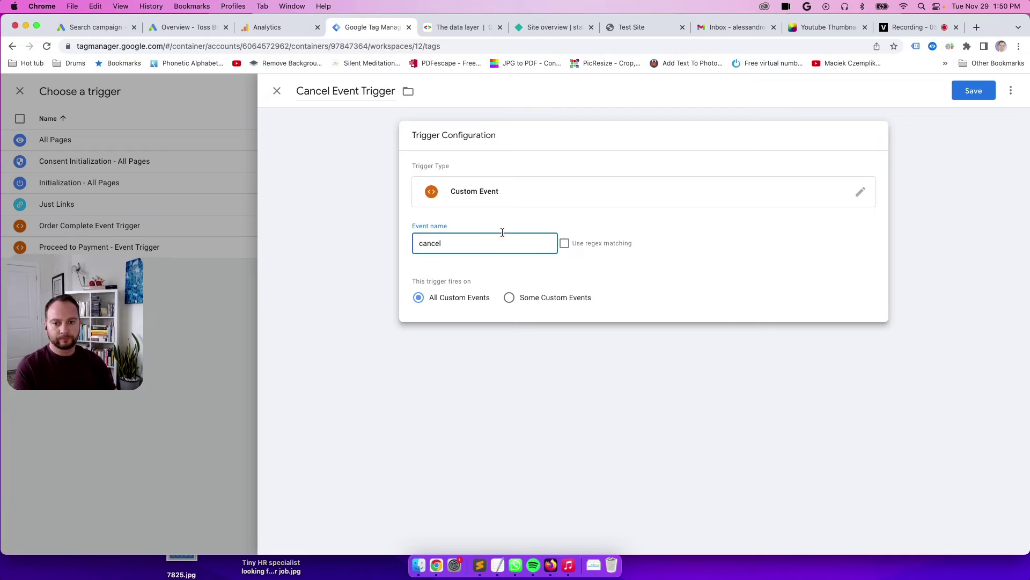
pyautogui.click(975, 92)
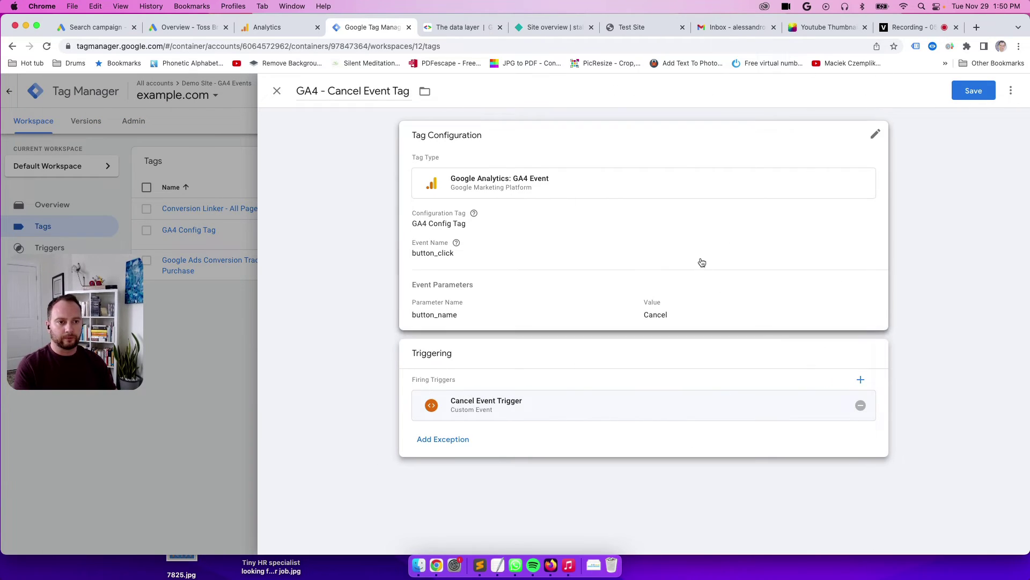
# Save the cancel tag and submit a version named GA4 describing the added Config and Event tags.
pyautogui.click(985, 87)
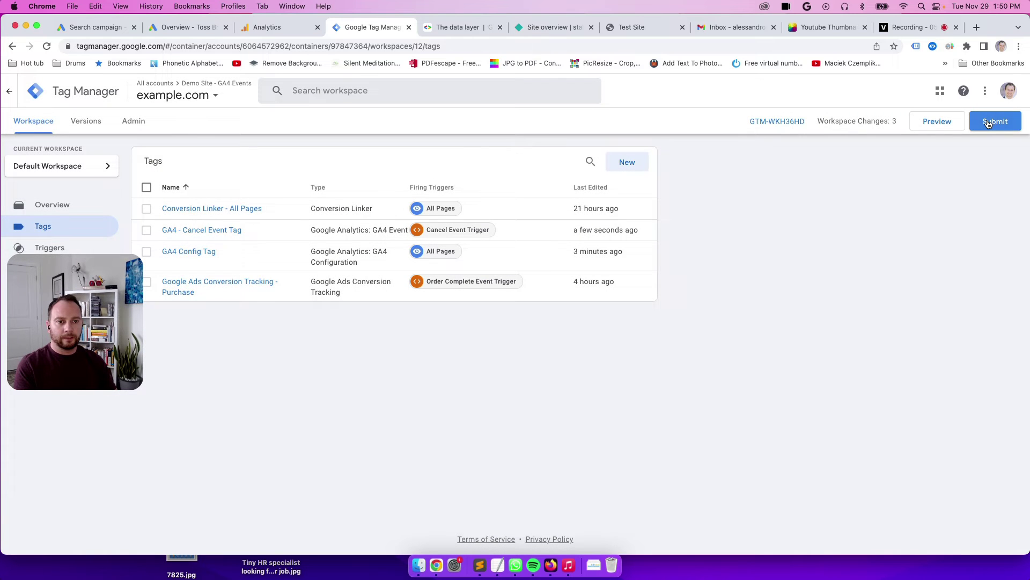
pyautogui.click(989, 122)
pyautogui.click(498, 214)
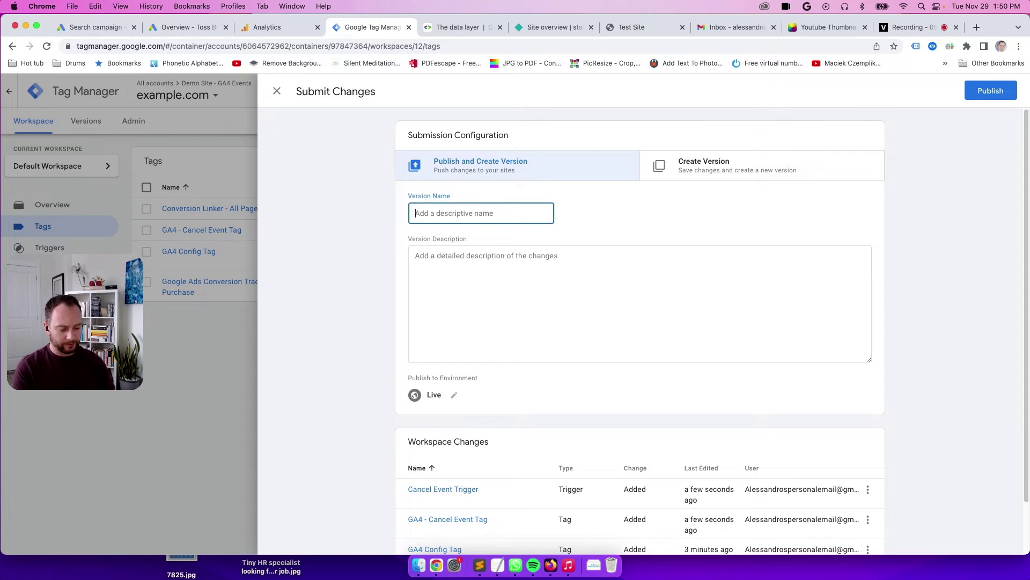
pyautogui.write('GA4')
pyautogui.click(539, 288)
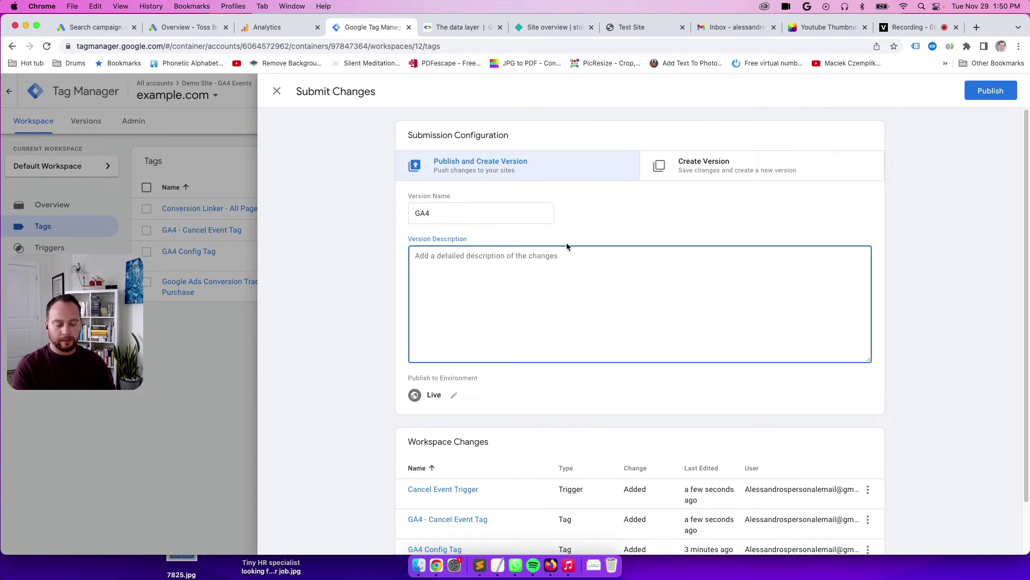
pyautogui.write('Implement ')
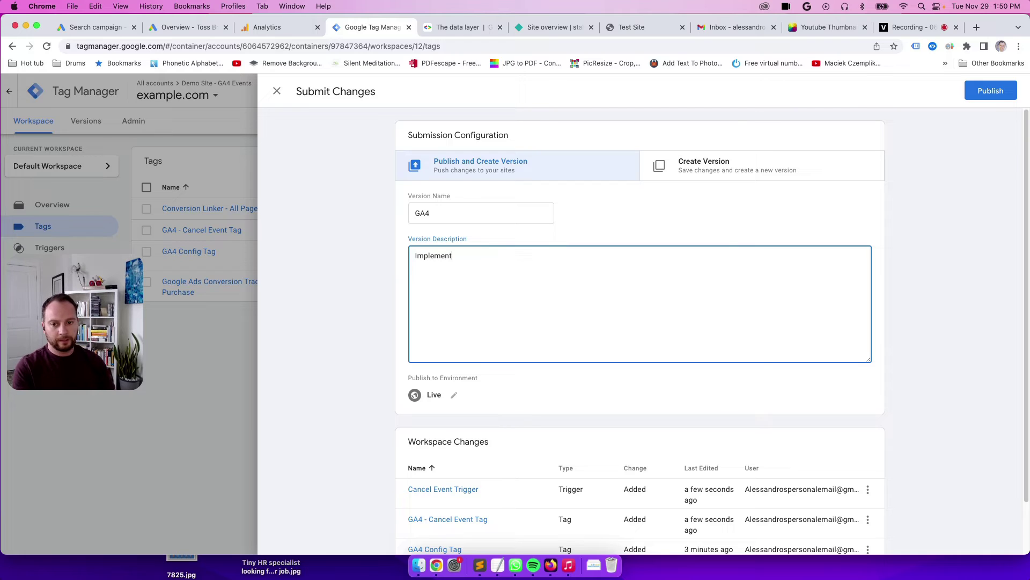
pyautogui.write('ed a GA4')
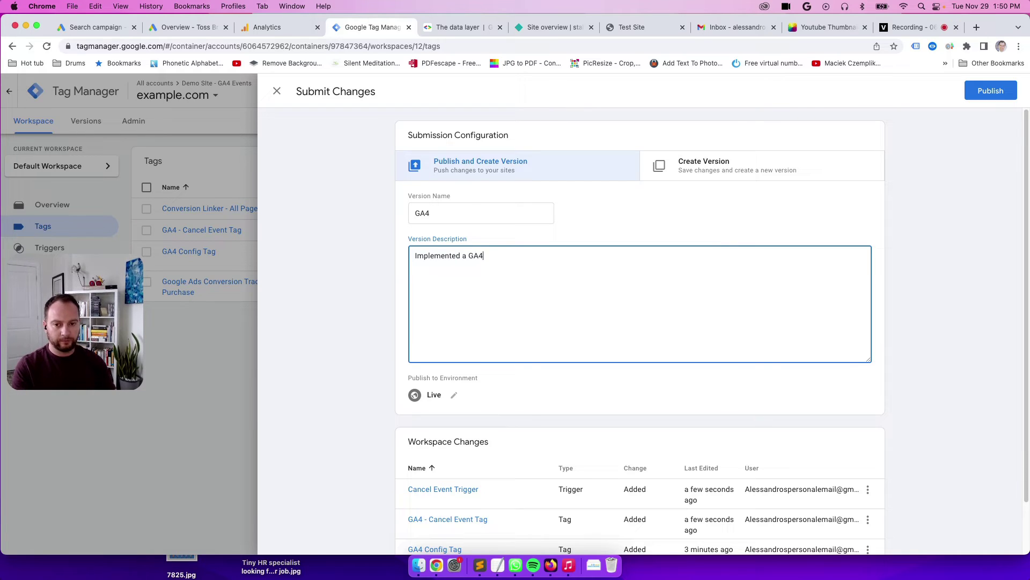
pyautogui.write(' COnfig Tag as wel')
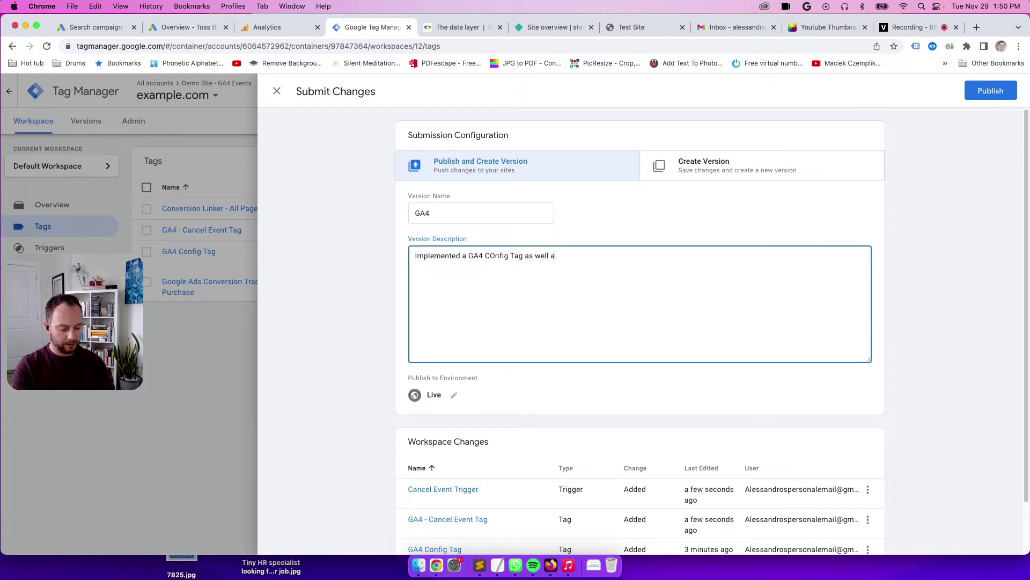
pyautogui.write('l as an Event tag')
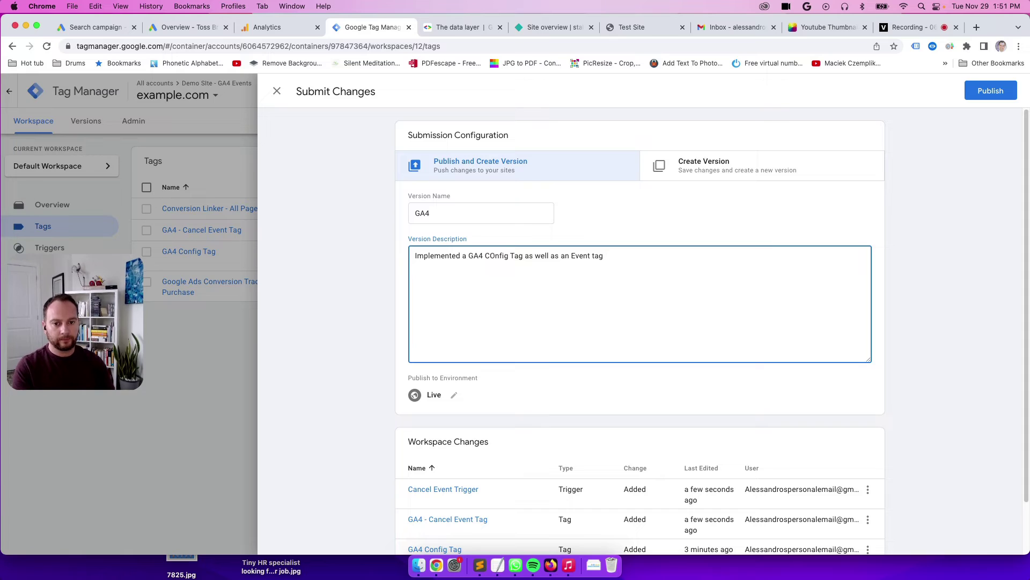
pyautogui.click(494, 257)
pyautogui.press('BackSpace')
pyautogui.write('o')
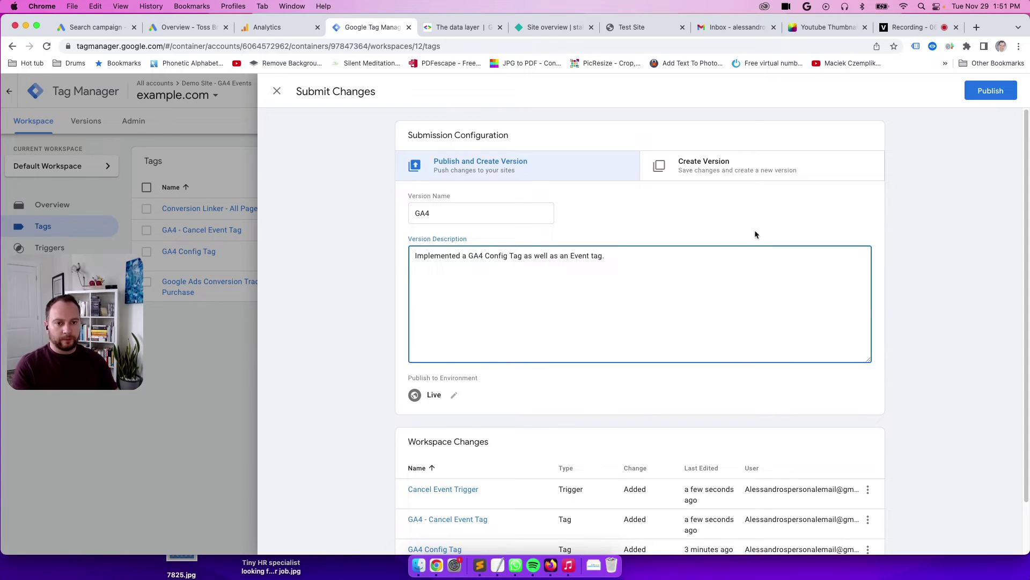
# Publish the container as live version 12, then return to the workspace overview.
pyautogui.click(998, 90)
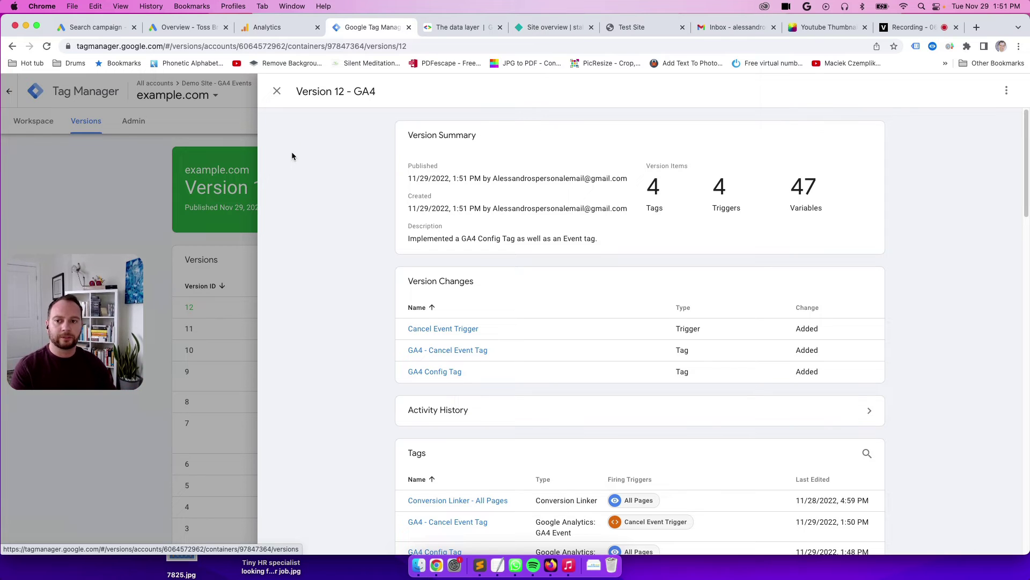
pyautogui.click(276, 89)
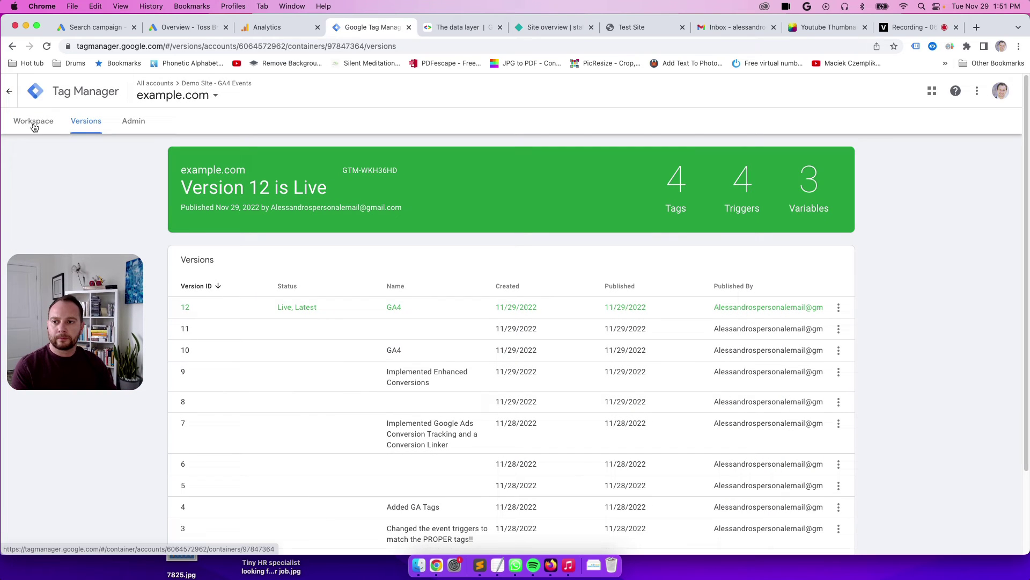
pyautogui.click(33, 123)
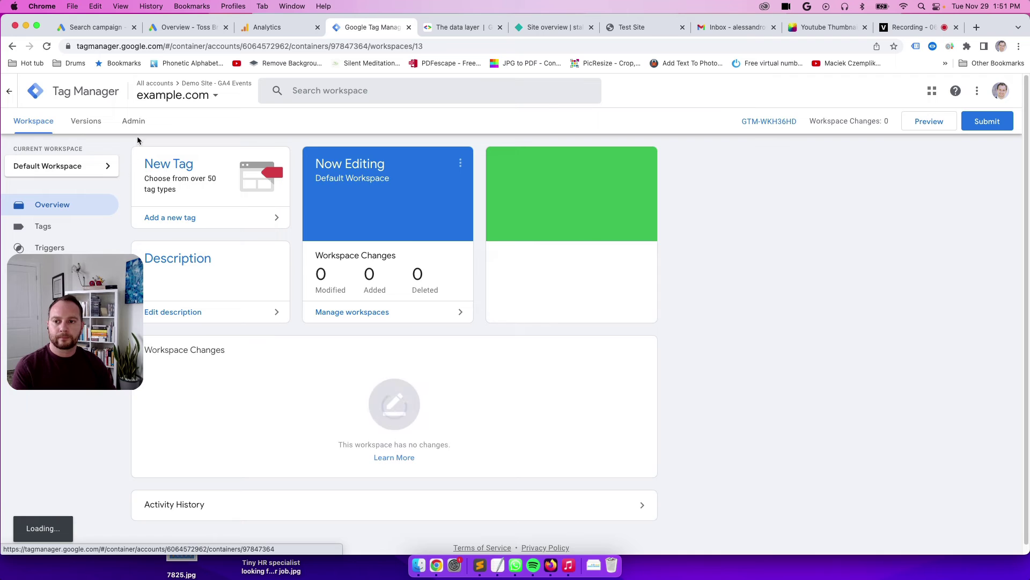
pyautogui.click(284, 28)
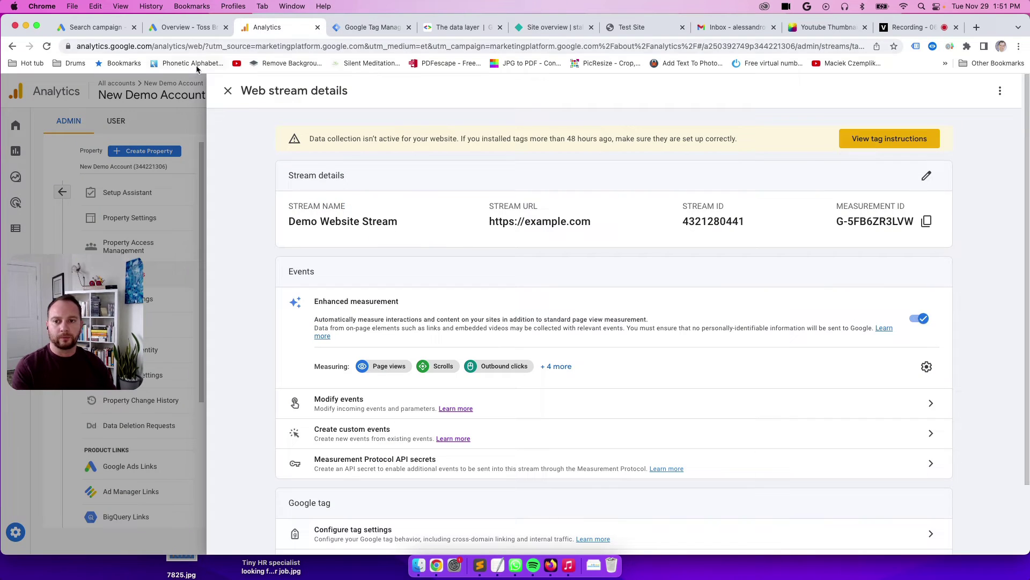
# Reload the test site, then refresh the Analytics Home page to check for incoming data.
pyautogui.click(228, 90)
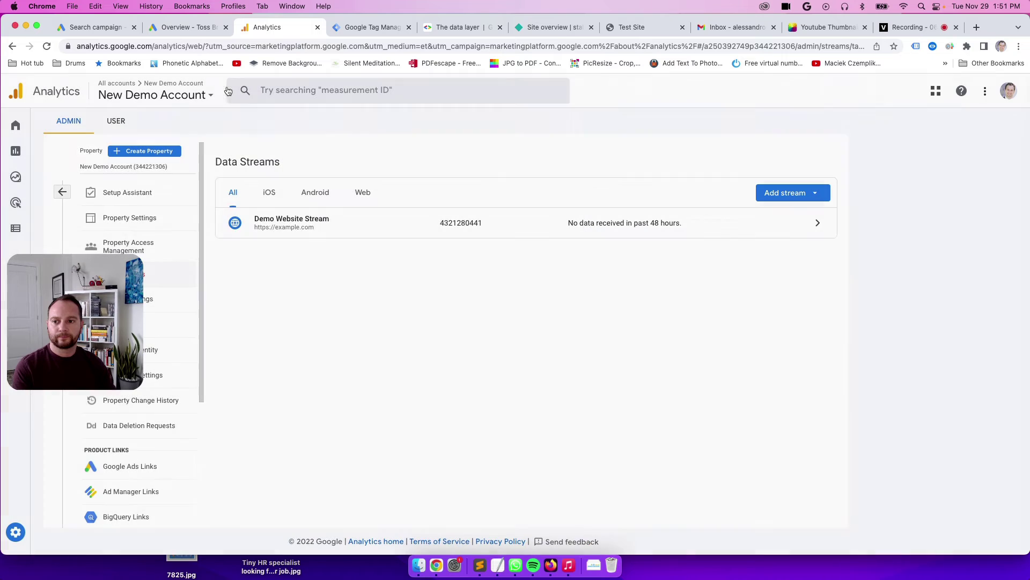
pyautogui.click(16, 127)
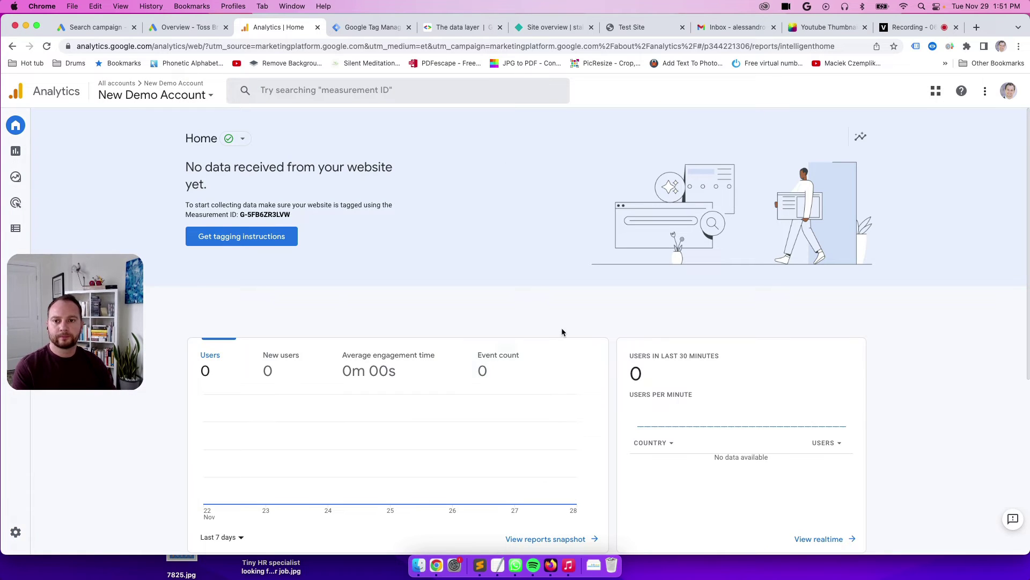
pyautogui.click(640, 28)
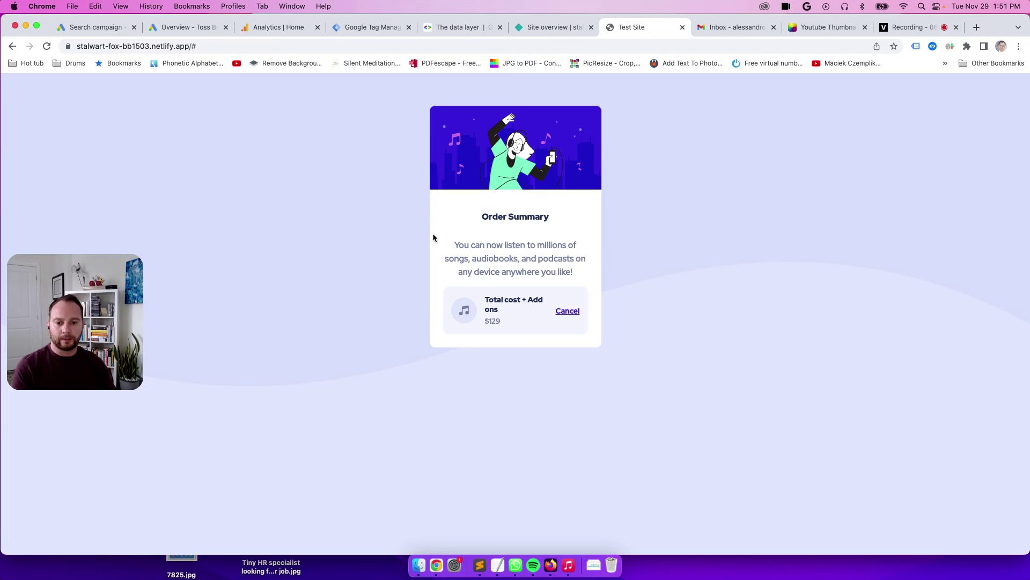
pyautogui.press('super+r')
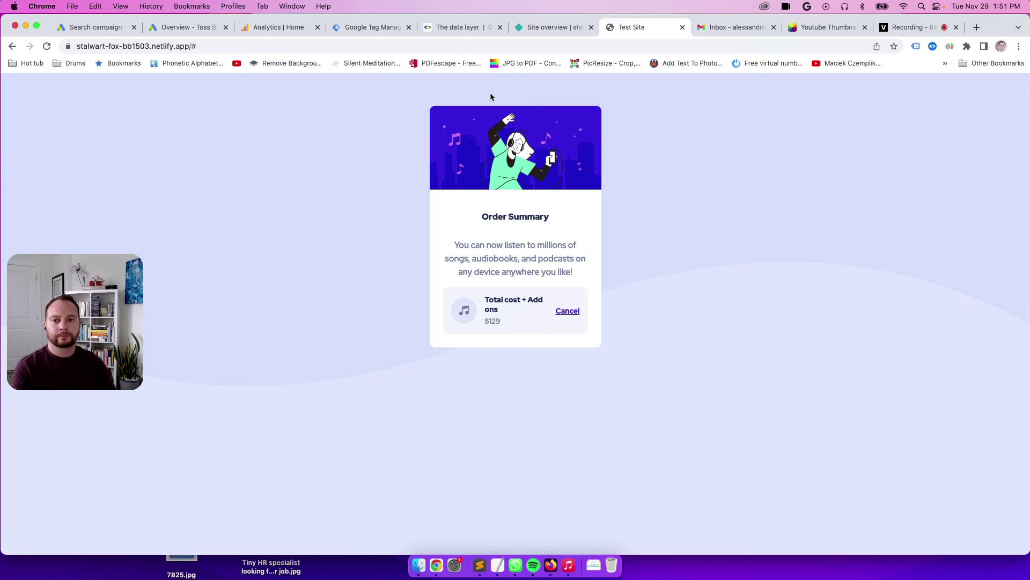
pyautogui.click(280, 34)
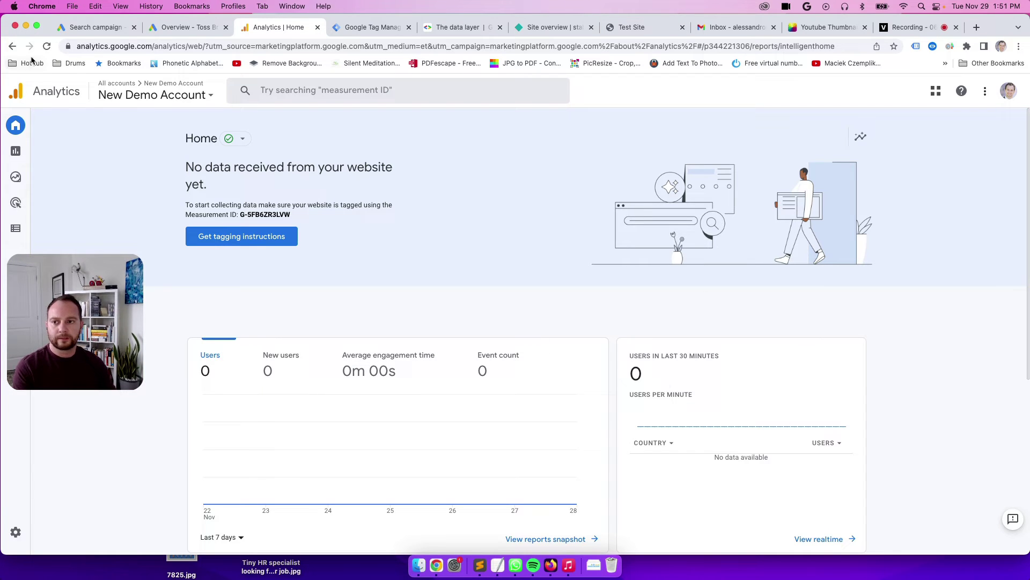
pyautogui.click(46, 48)
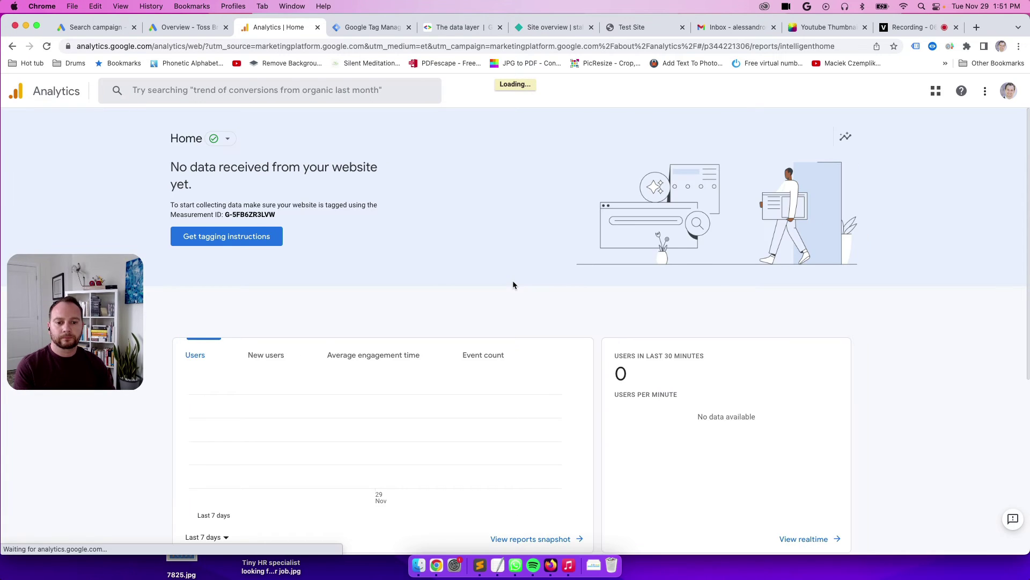
pyautogui.scroll(-5, 608, 314)
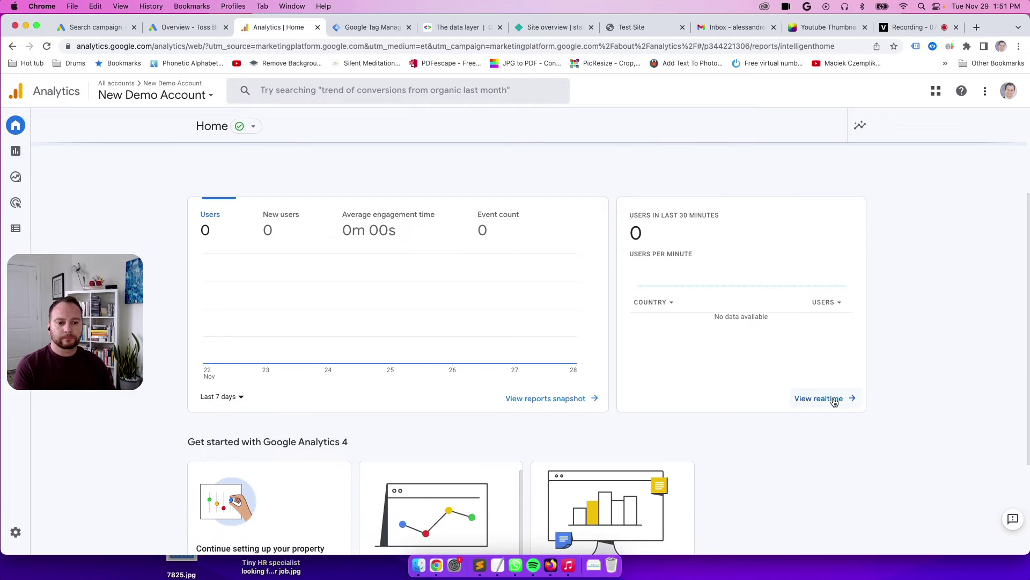
# Open the Realtime overview and trigger the Cancel link on the test site.
pyautogui.click(839, 405)
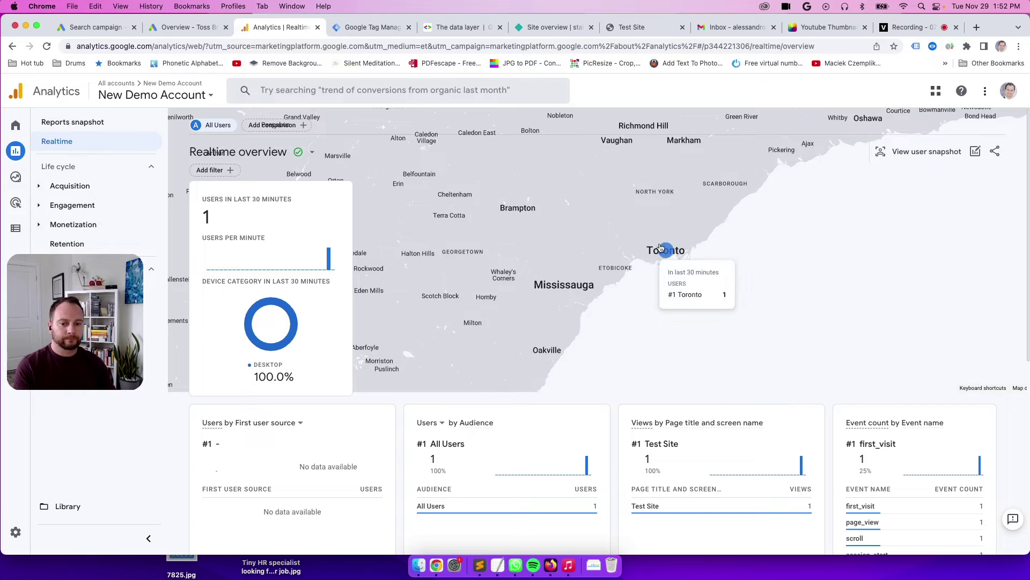
pyautogui.scroll(-3, 536, 241)
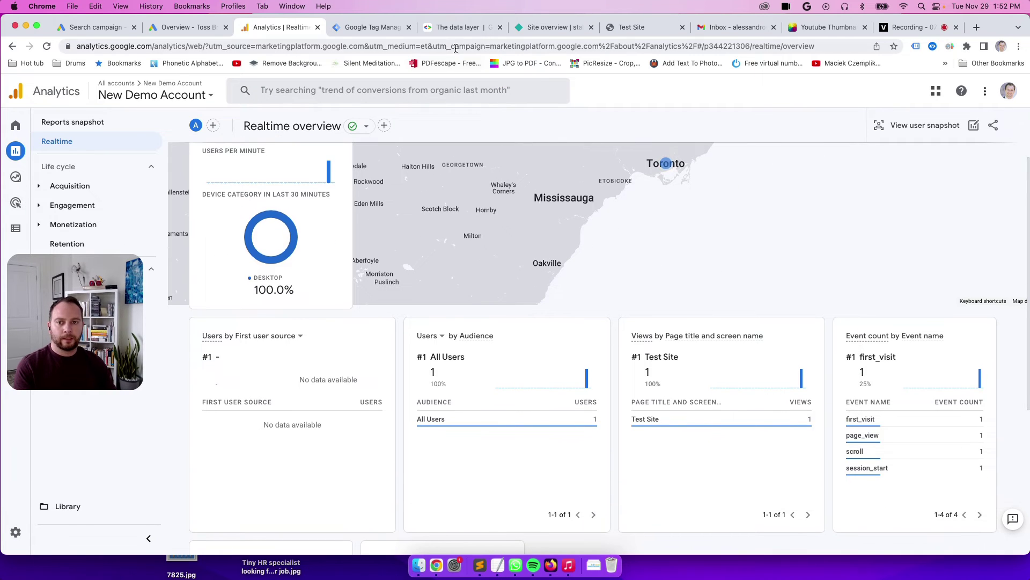
pyautogui.click(625, 30)
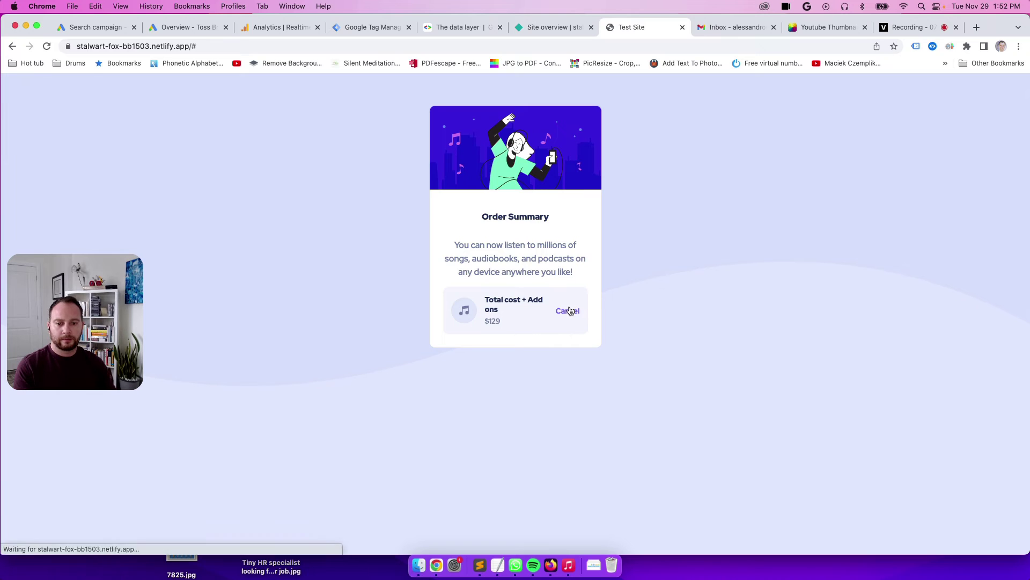
# Check the Event count by Event name card for button_click alongside page_view and session_start.
pyautogui.click(262, 30)
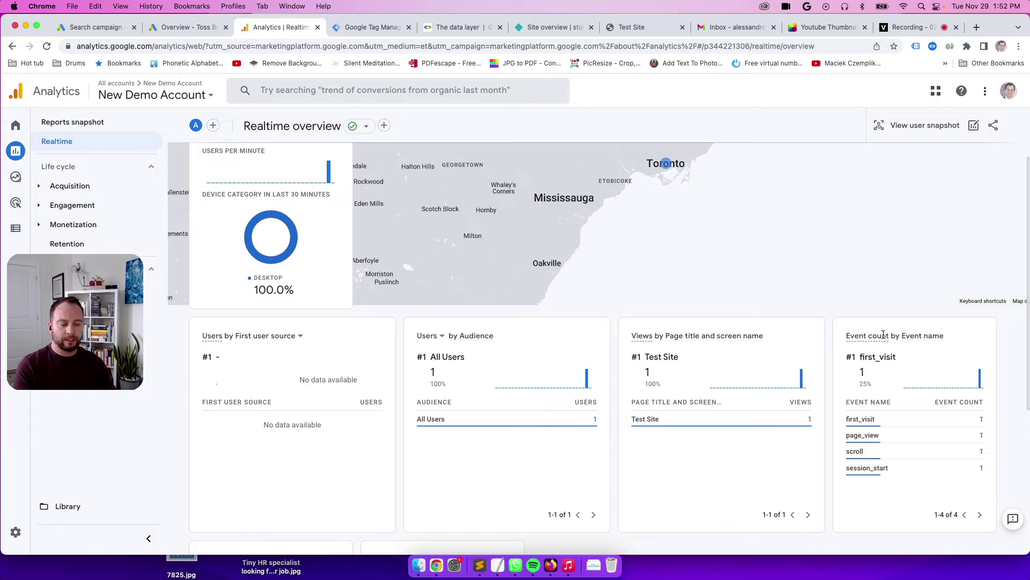
pyautogui.scroll(3, 547, 346)
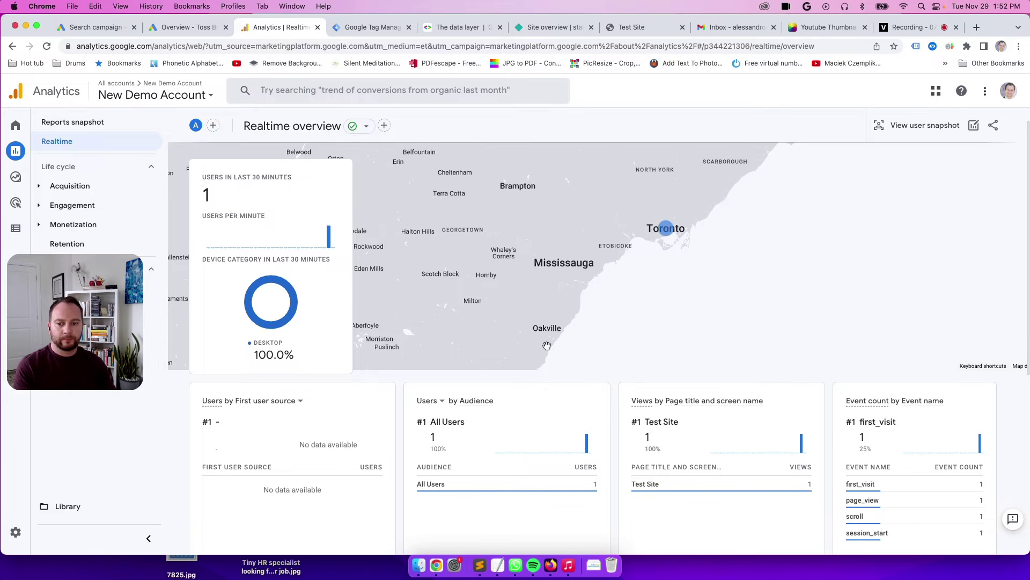
pyautogui.scroll(-3, 548, 346)
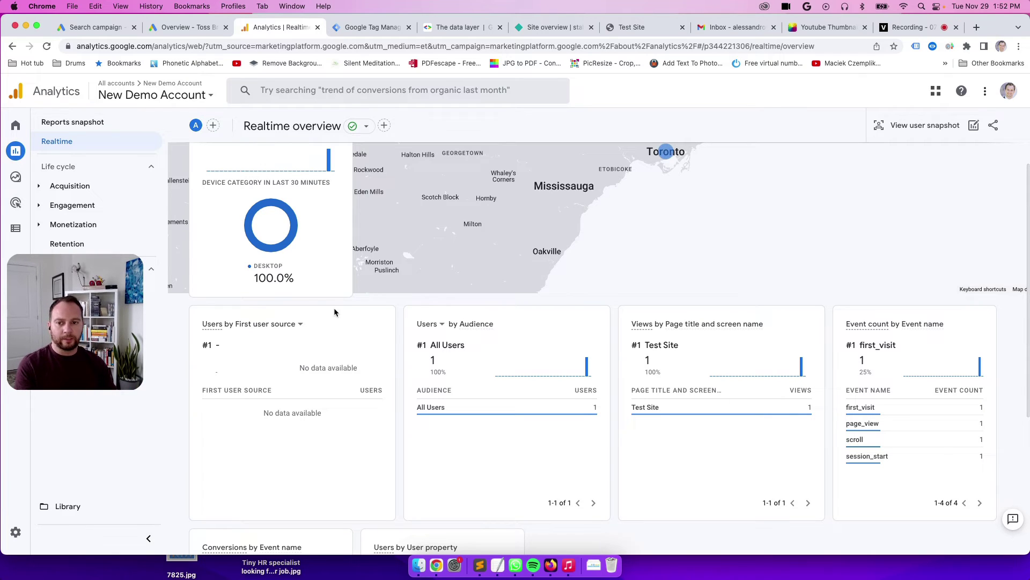
pyautogui.scroll(1, 279, 246)
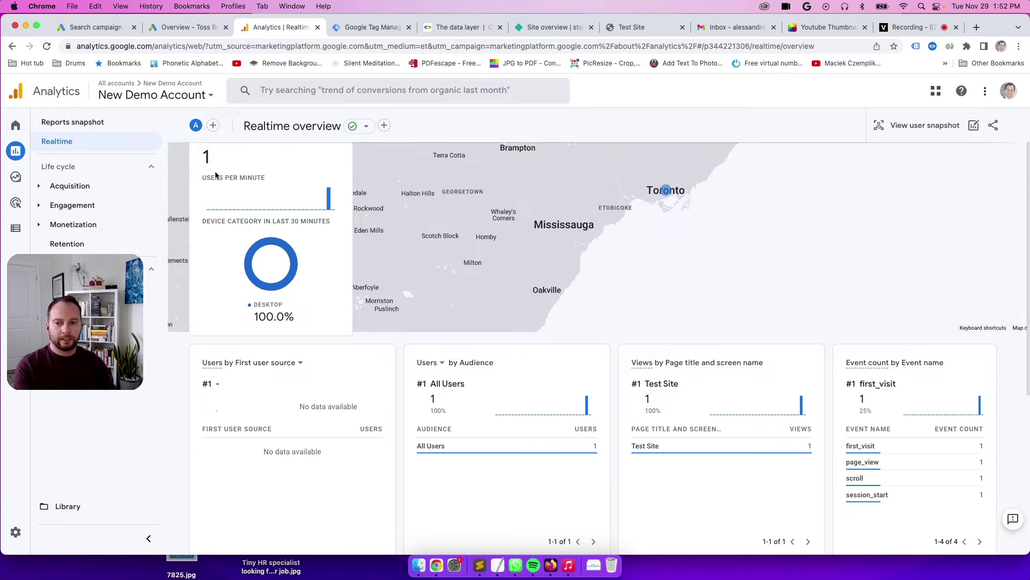
pyautogui.moveTo(245, 193)
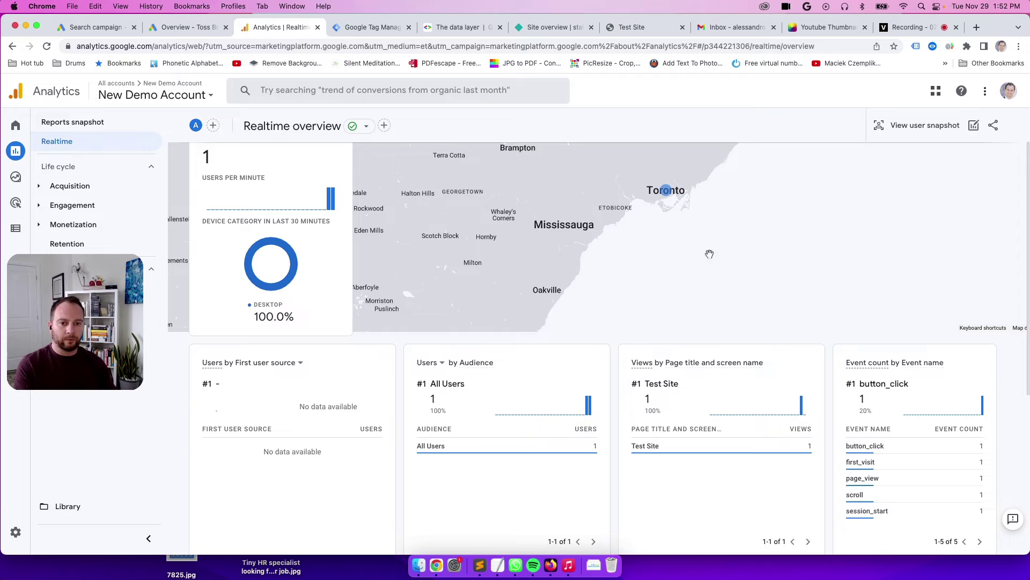
pyautogui.moveTo(915, 446)
pyautogui.scroll(-1, 915, 446)
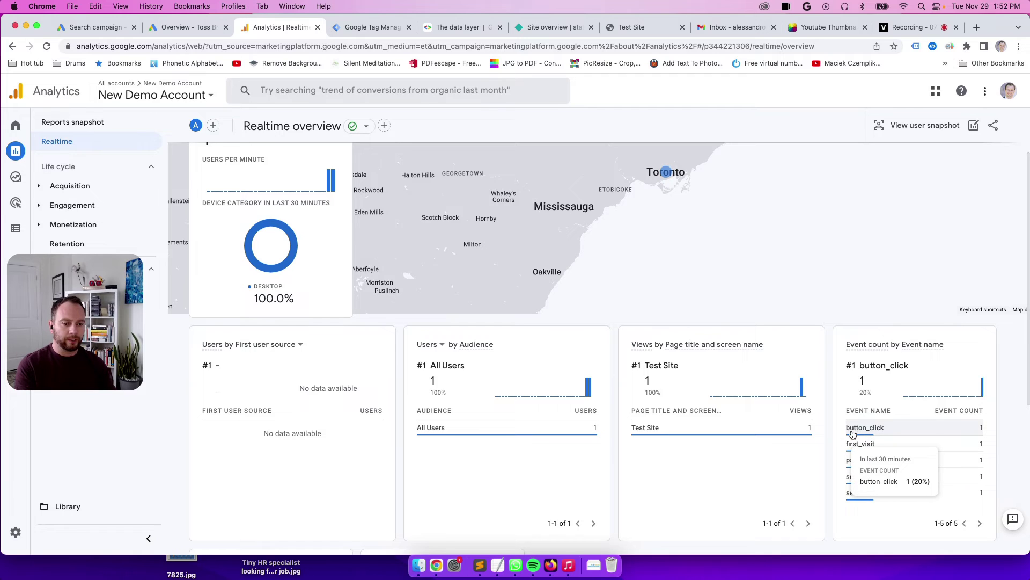
pyautogui.scroll(-1, 873, 430)
pyautogui.scroll(-3, 874, 429)
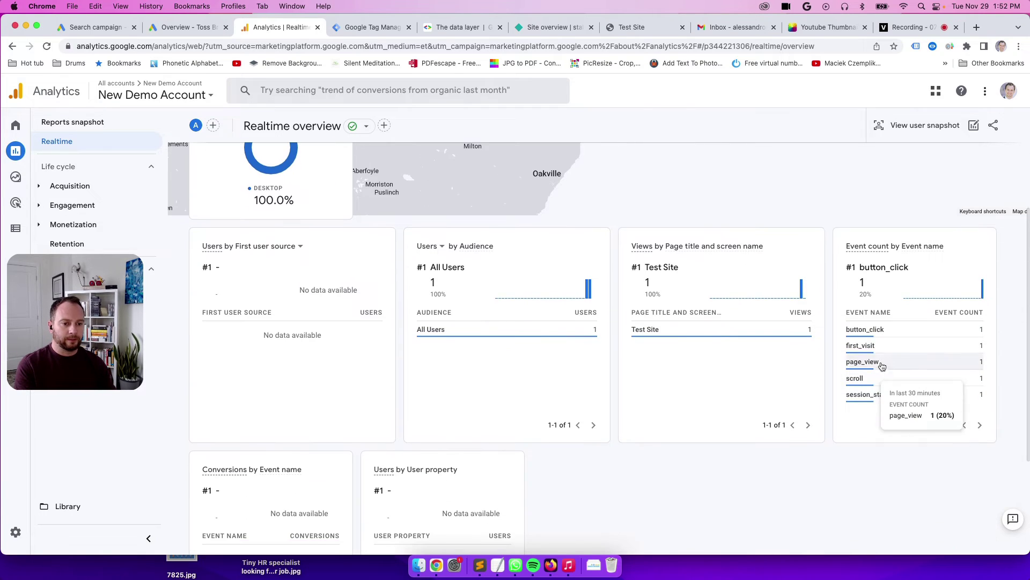
# Drill into button_click's button_name parameter to confirm its recorded value is Cancel.
pyautogui.click(883, 331)
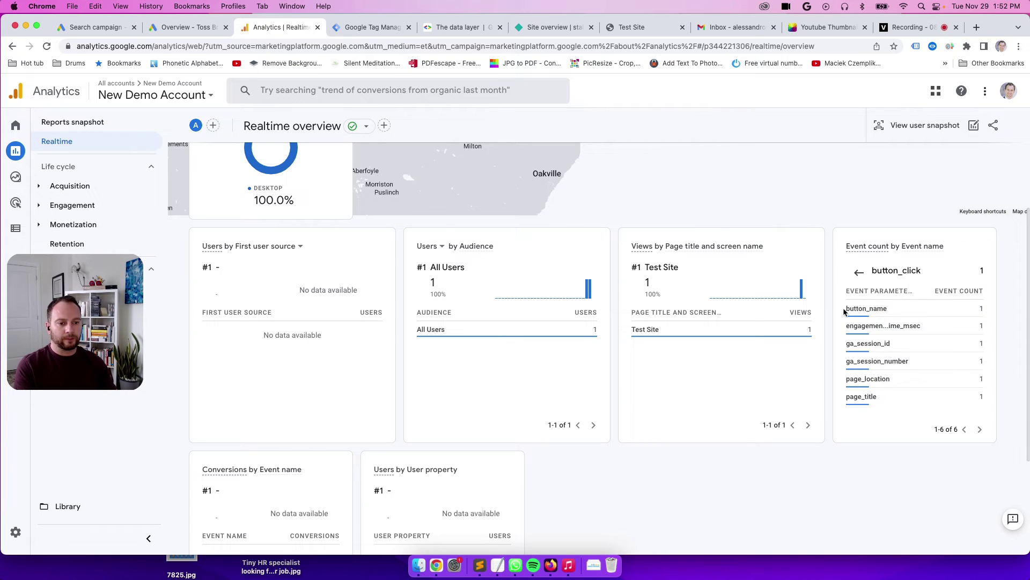
pyautogui.click(884, 309)
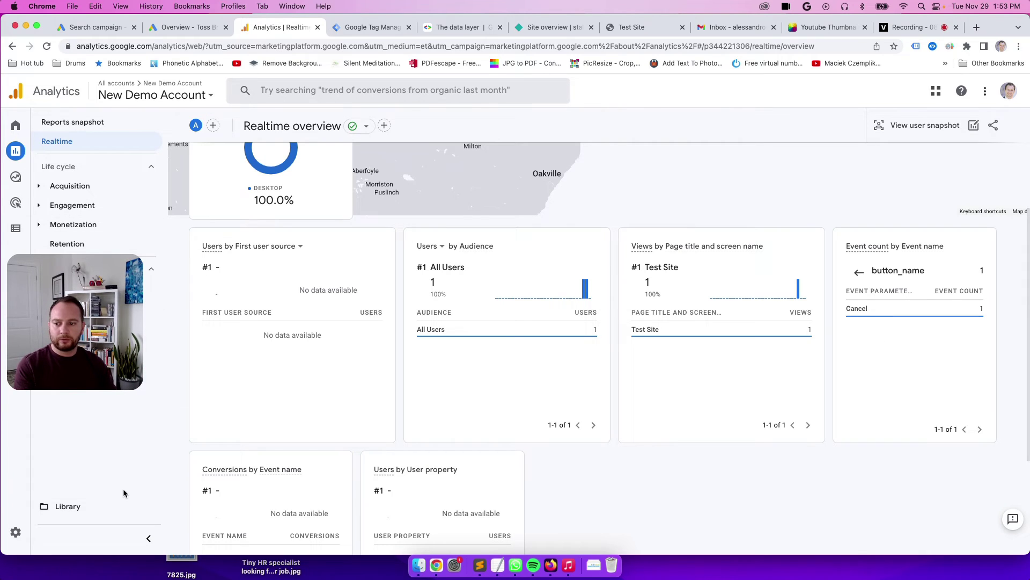
pyautogui.click(21, 229)
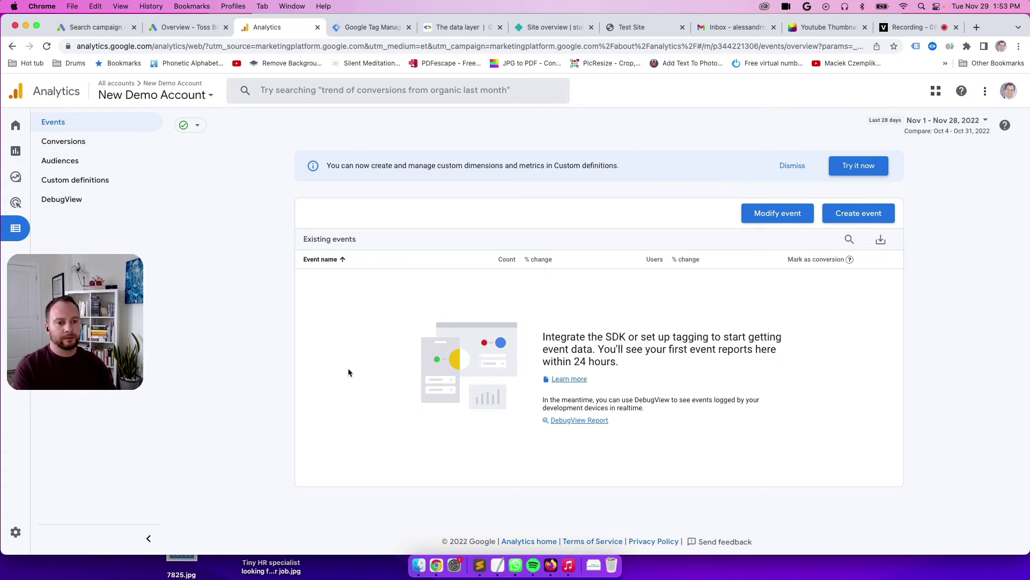
# Start a new custom event named cancel_button_event.
pyautogui.click(861, 210)
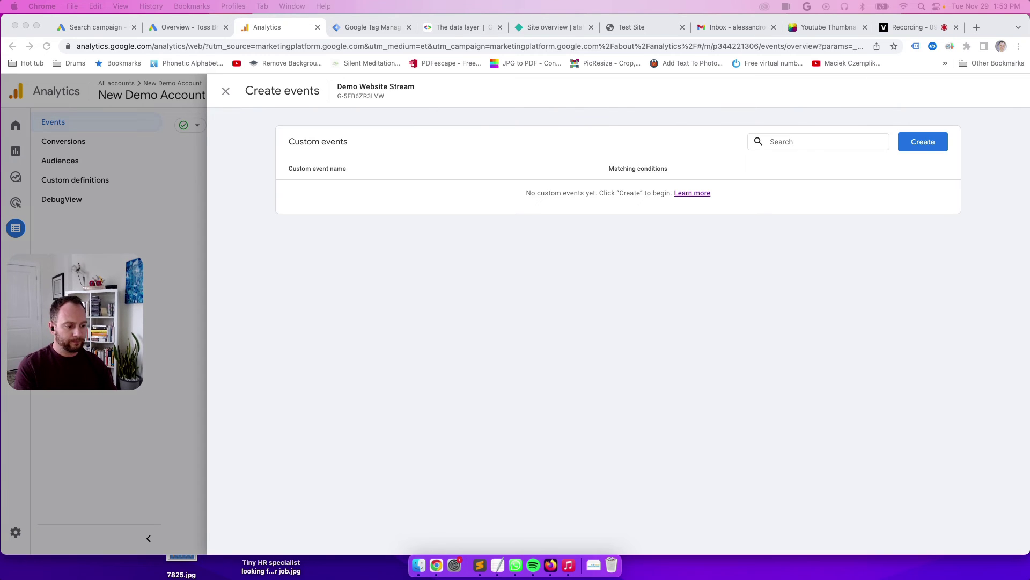
pyautogui.click(929, 152)
pyautogui.click(929, 152)
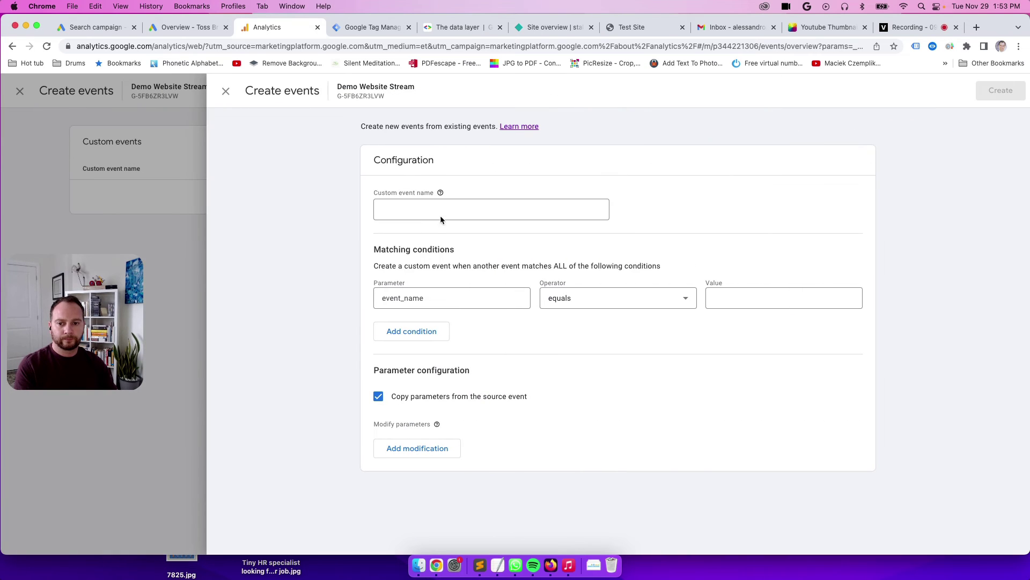
pyautogui.click(421, 210)
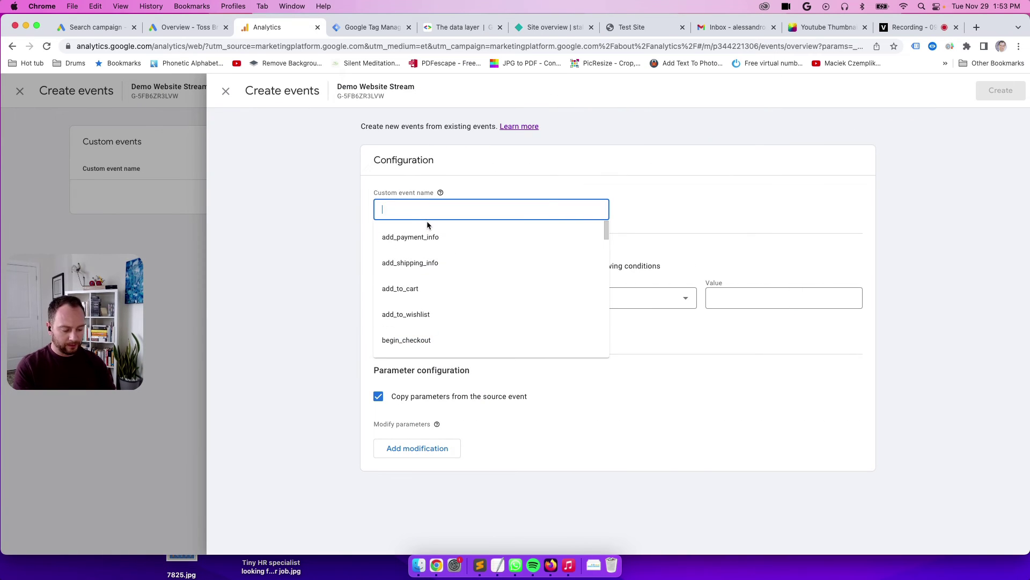
pyautogui.write('cancel_')
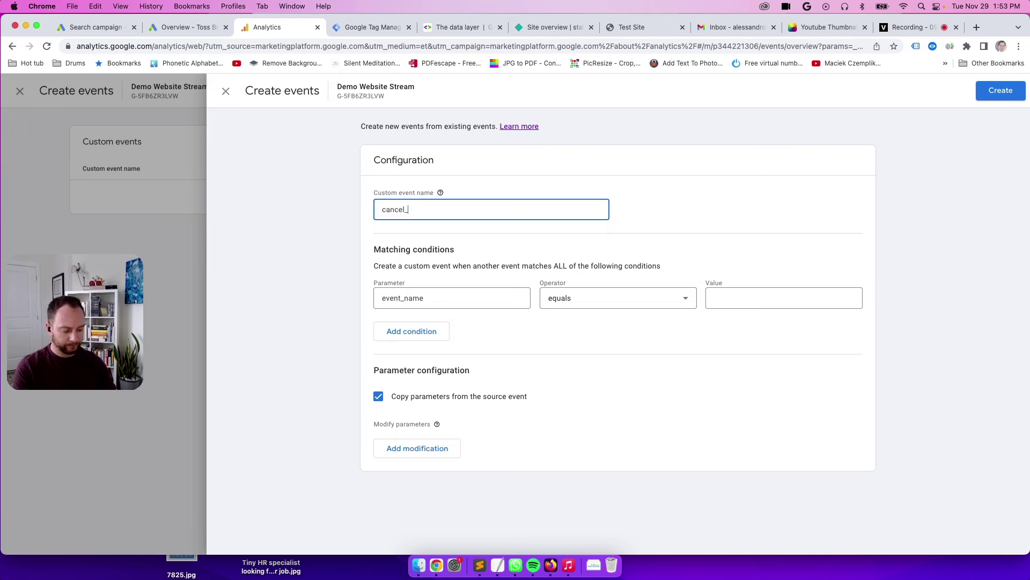
pyautogui.write('button_event')
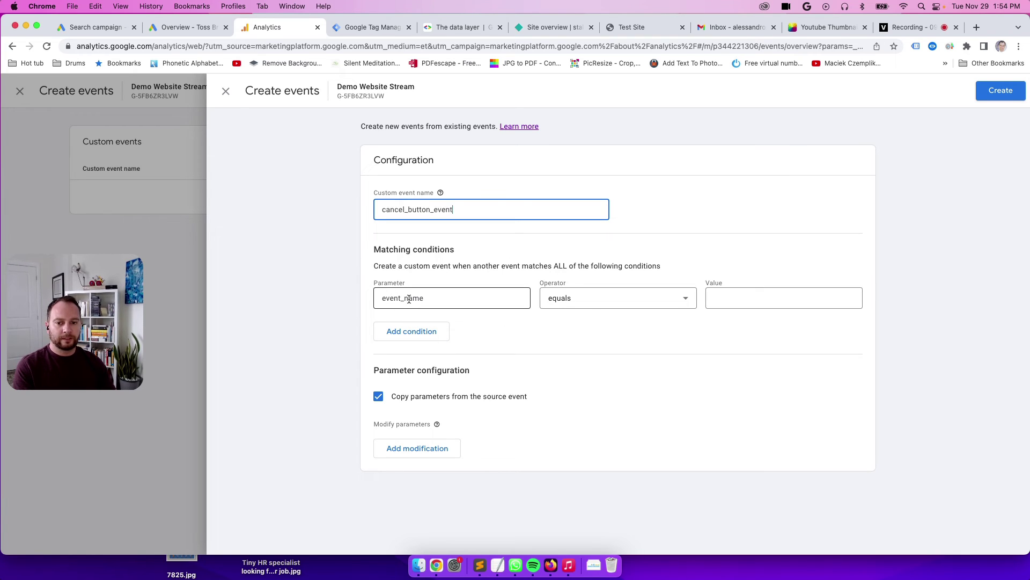
# Match event_name equals button_click and button_name equals Cancel, then create the event.
pyautogui.click(737, 302)
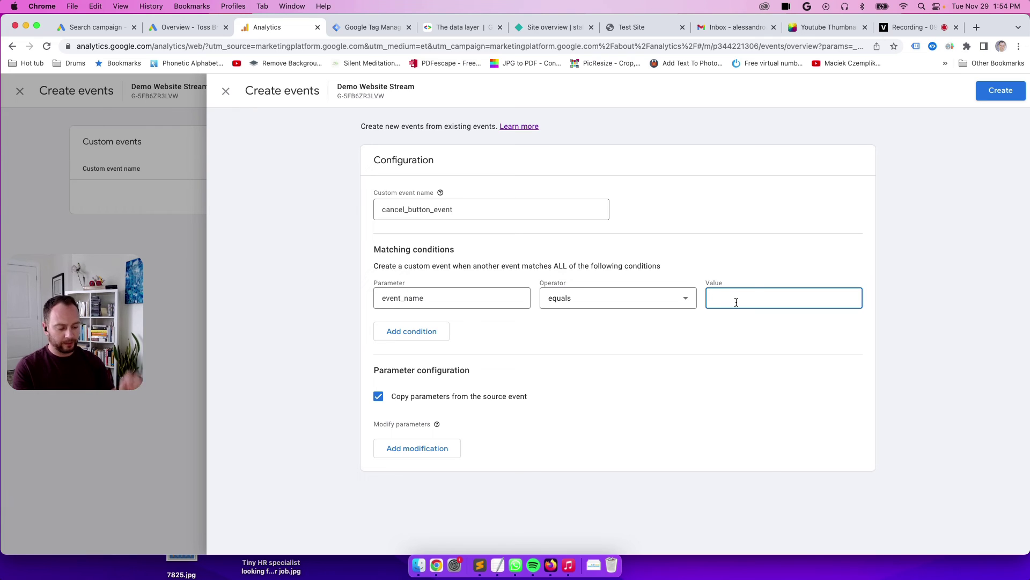
pyautogui.write('button_click')
pyautogui.click(413, 331)
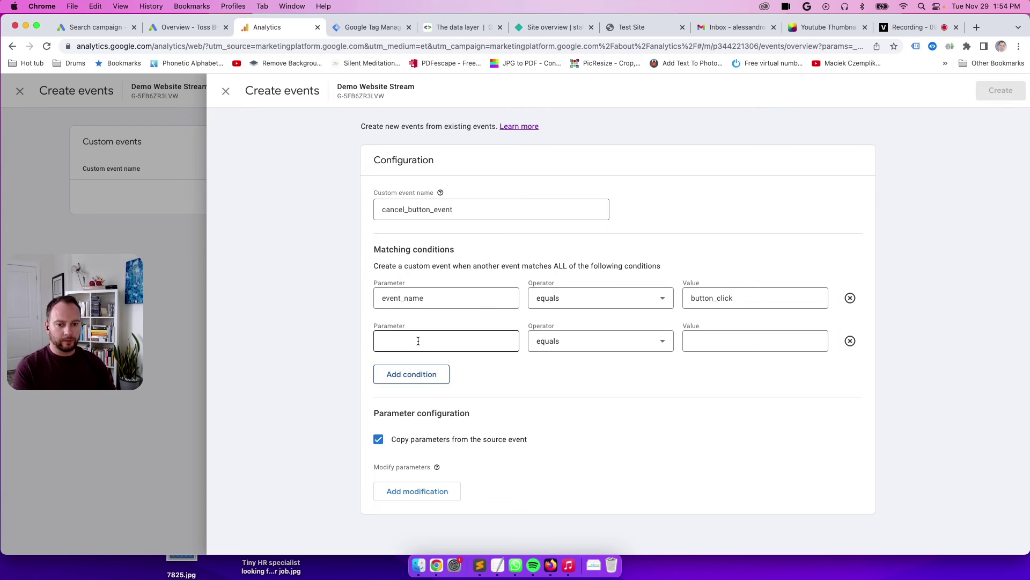
pyautogui.click(419, 341)
pyautogui.write('bu')
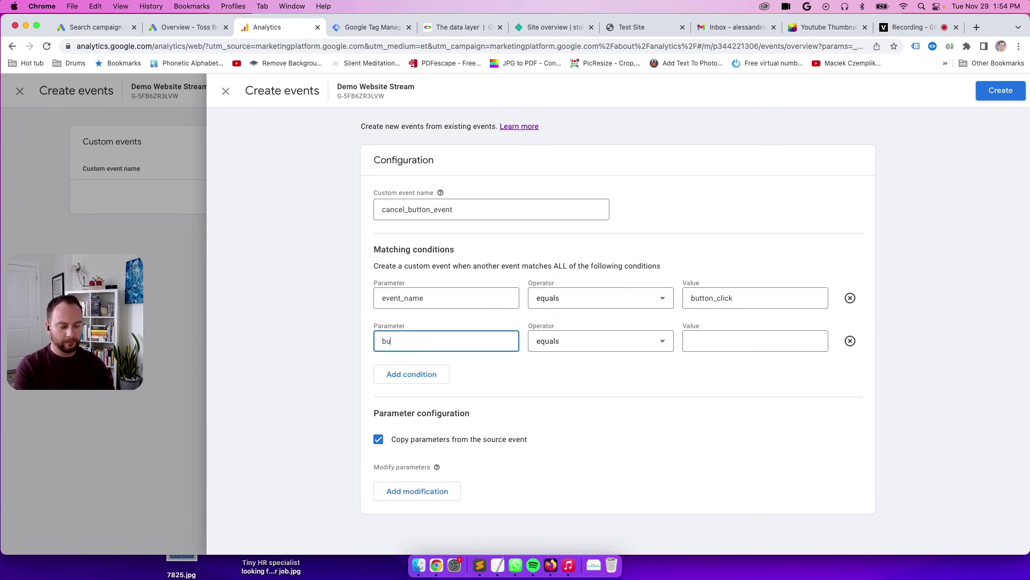
pyautogui.write('tton_name')
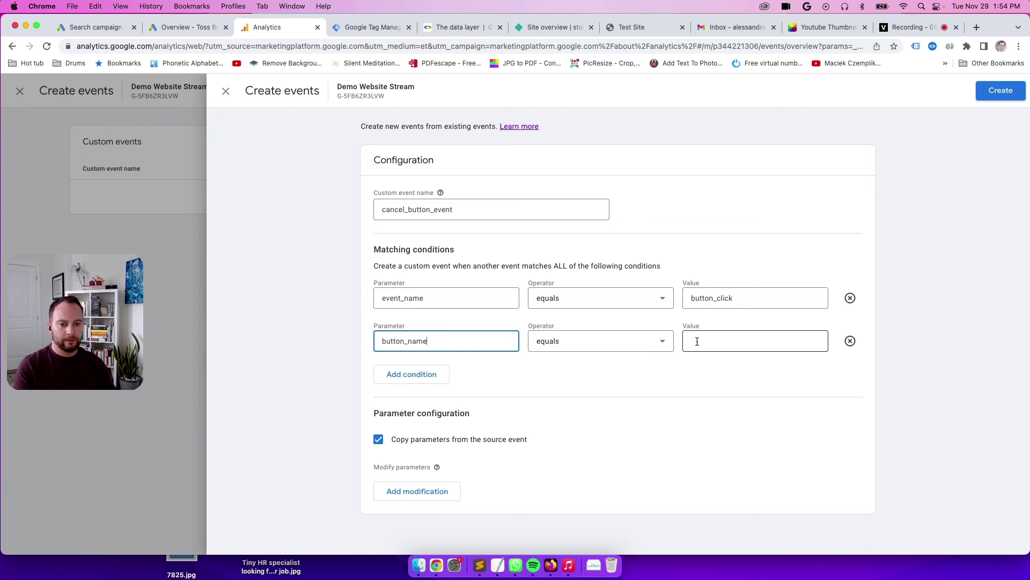
pyautogui.click(745, 340)
pyautogui.write('Cancel')
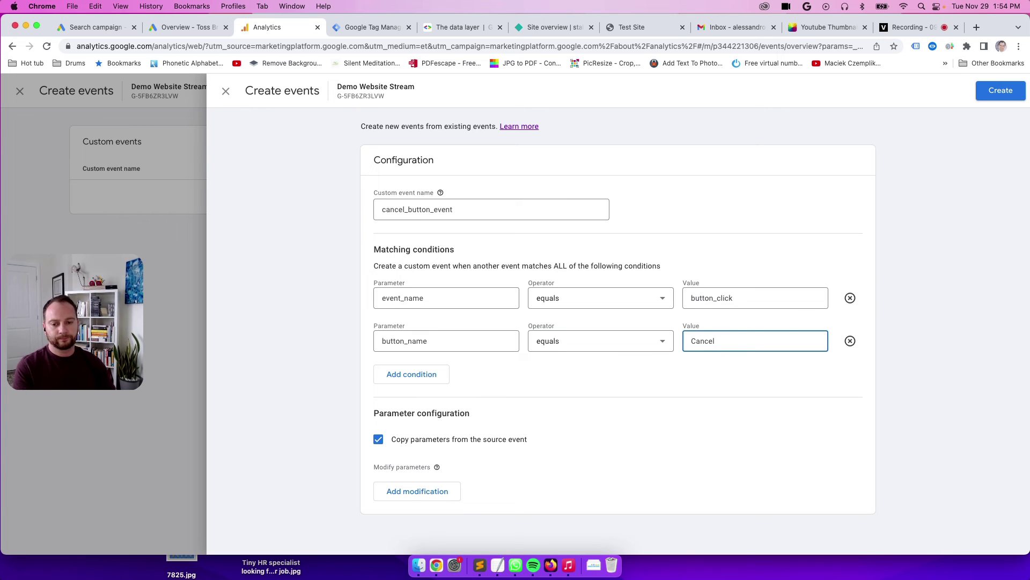
pyautogui.click(1000, 89)
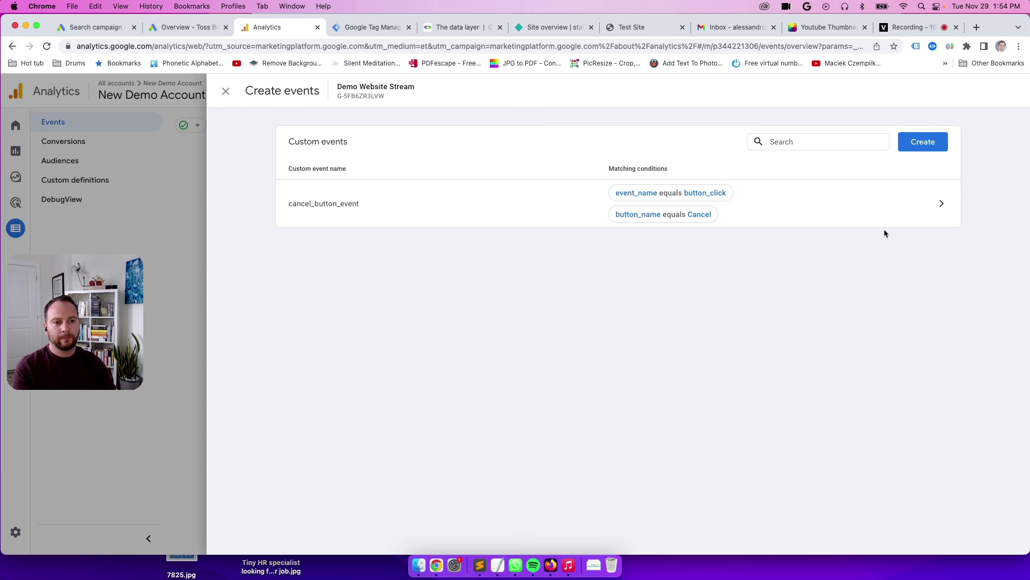
# Copy the cancel_button_event name from the custom events list.
pyautogui.click(224, 92)
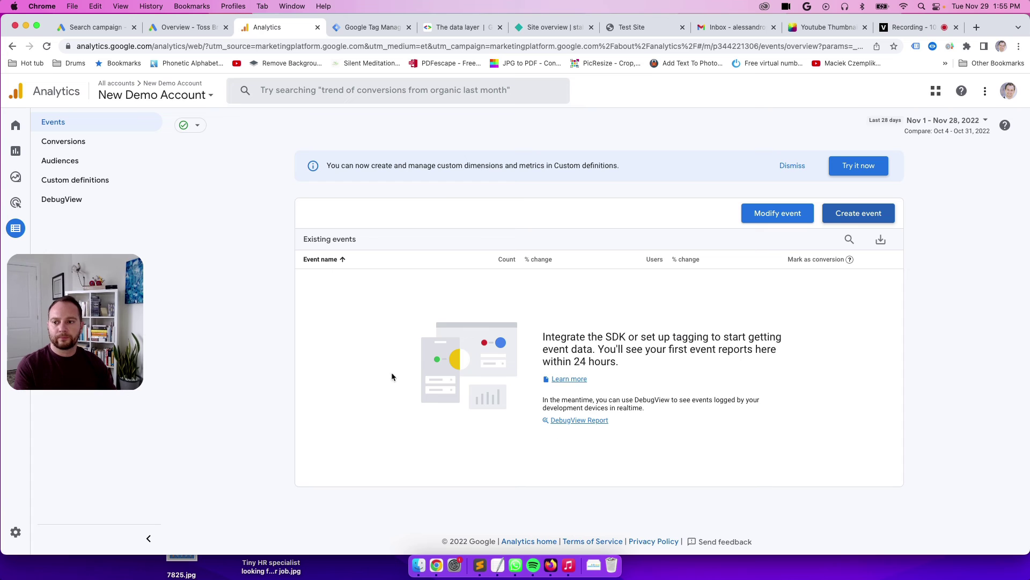
pyautogui.click(858, 213)
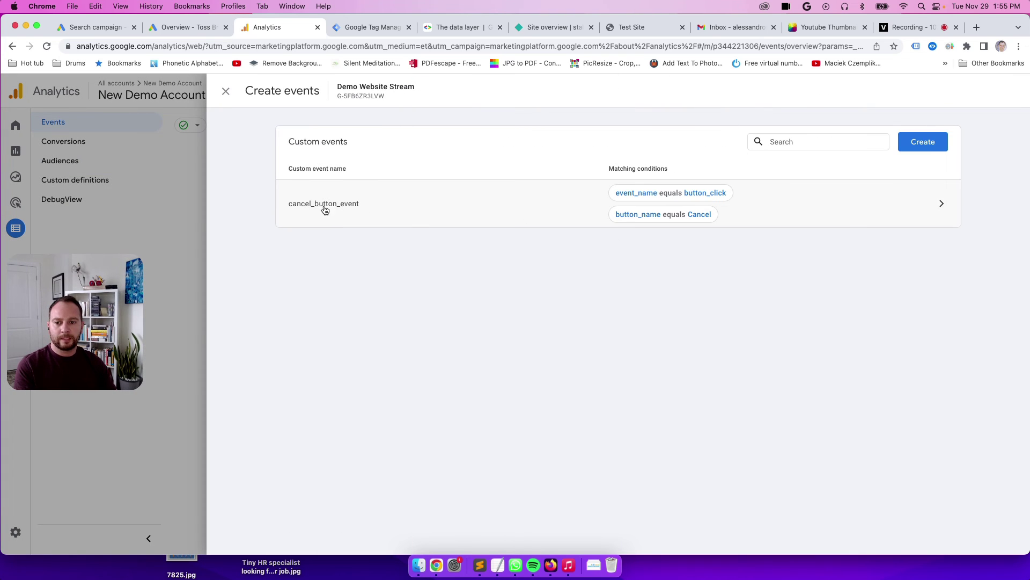
pyautogui.moveTo(283, 207); pyautogui.dragTo(361, 206)
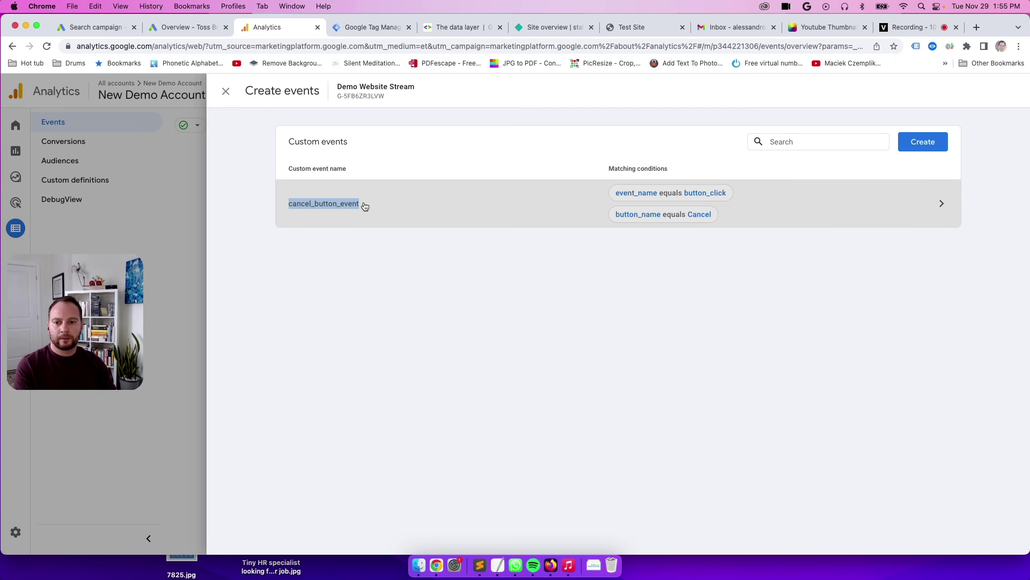
pyautogui.click(361, 206)
pyautogui.click(430, 209)
pyautogui.doubleClick(430, 209)
pyautogui.press('super+c')
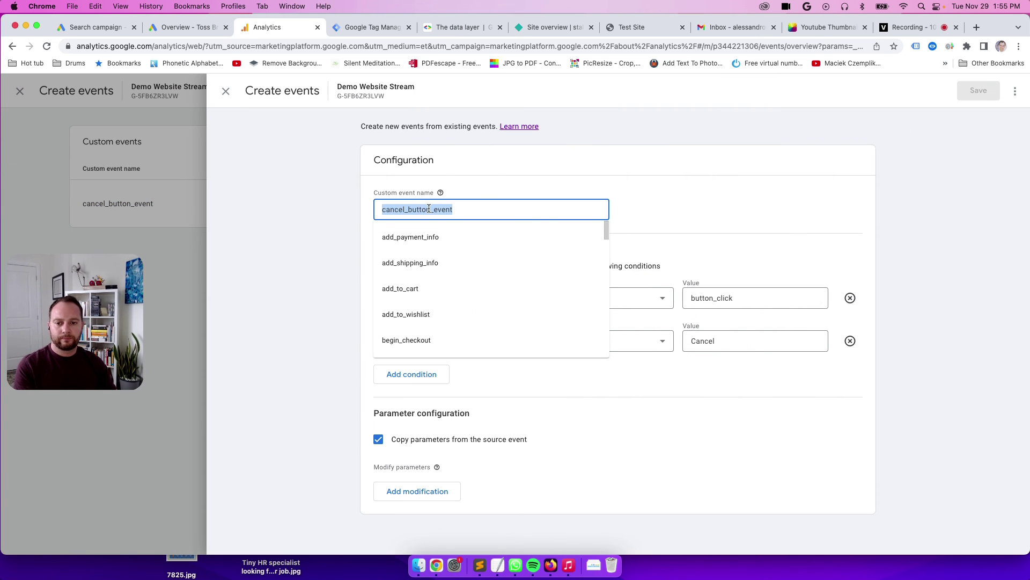
pyautogui.click(226, 92)
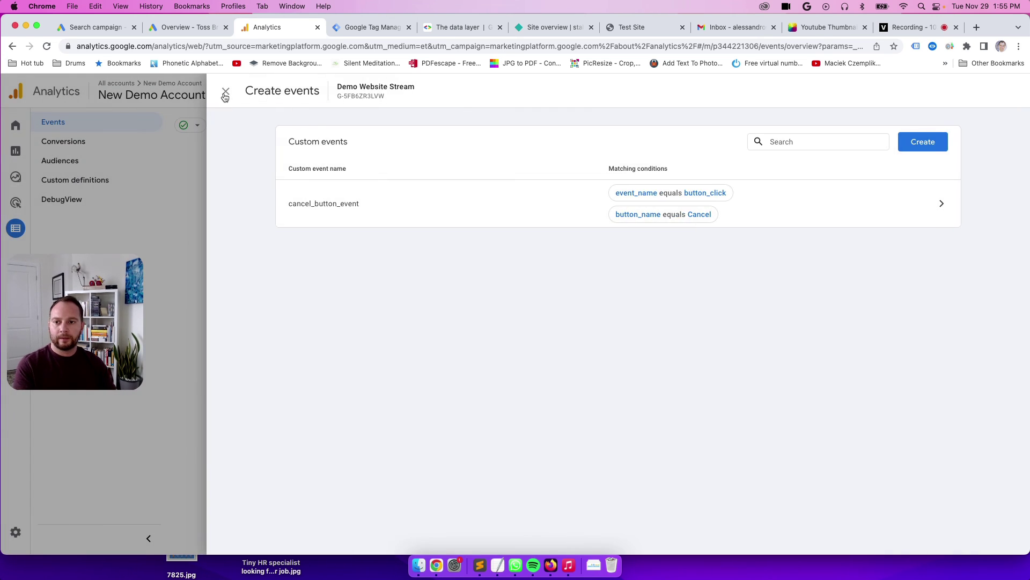
pyautogui.click(222, 91)
# Add cancel_button_event as a new conversion event on the Conversions page.
pyautogui.click(83, 144)
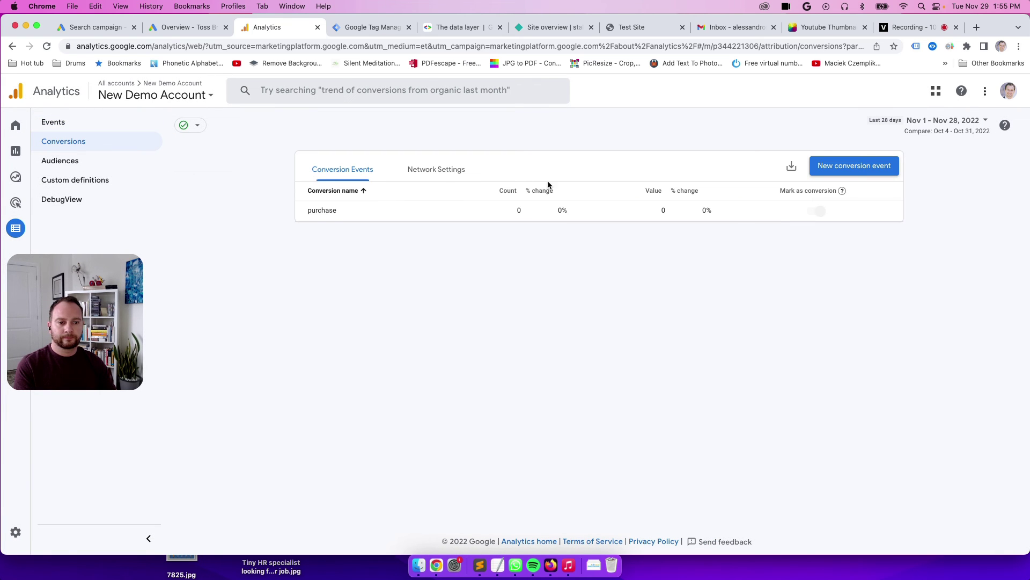
pyautogui.click(863, 171)
pyautogui.click(864, 171)
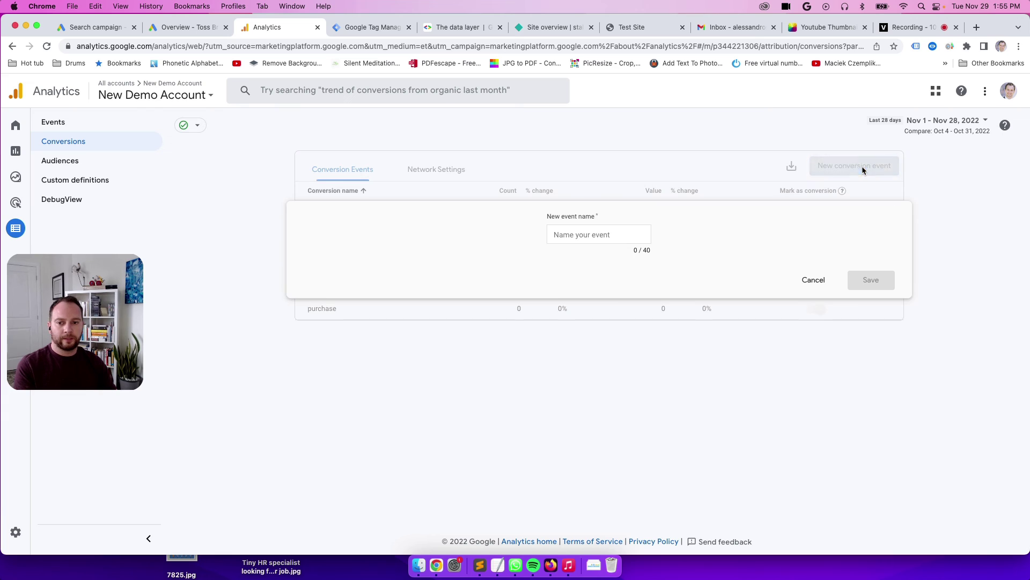
pyautogui.click(598, 234)
pyautogui.press('super+v')
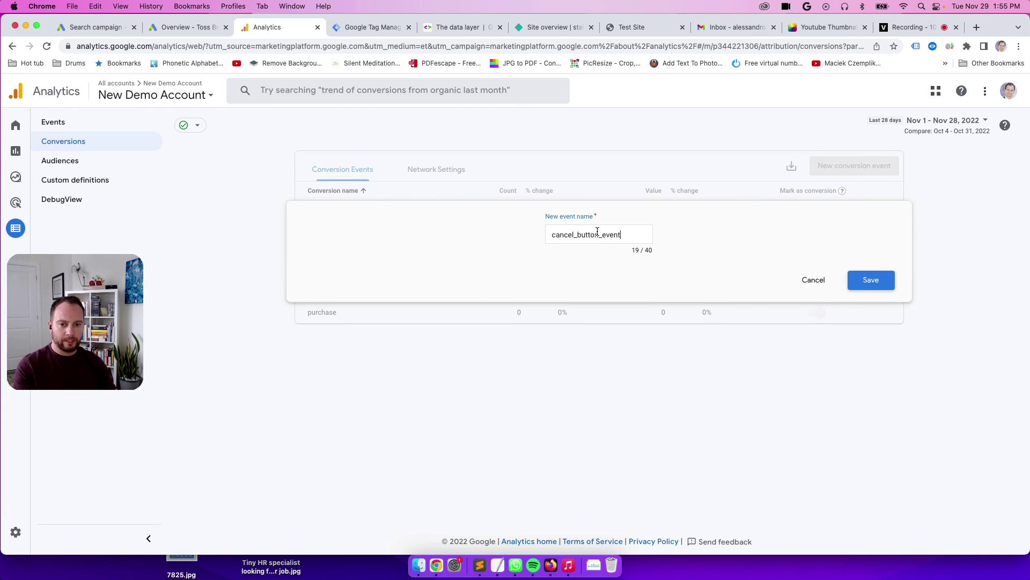
pyautogui.click(888, 279)
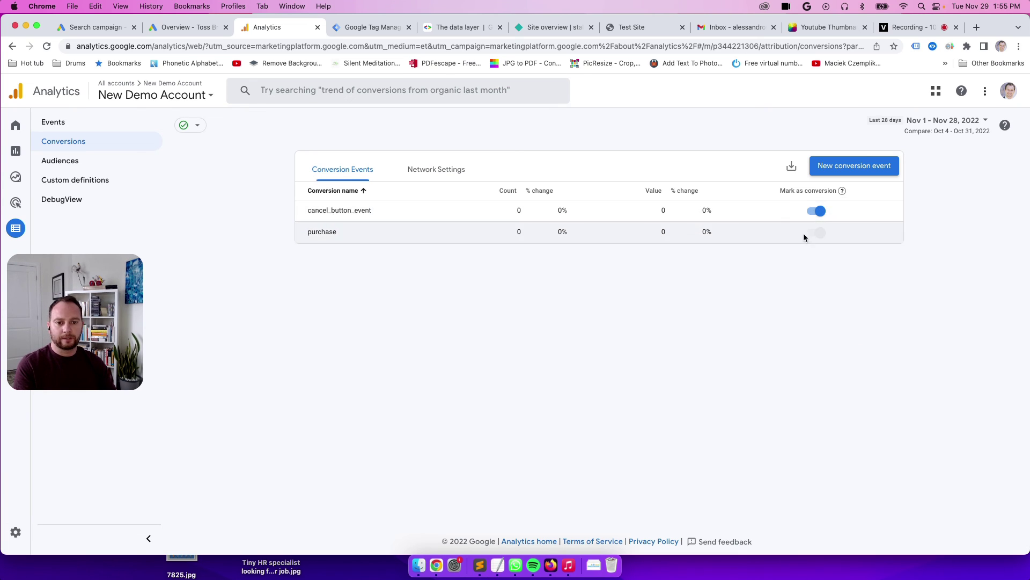
# Reopen the cancel_button_event definition and its options menu, then close everything unchanged.
pyautogui.click(51, 127)
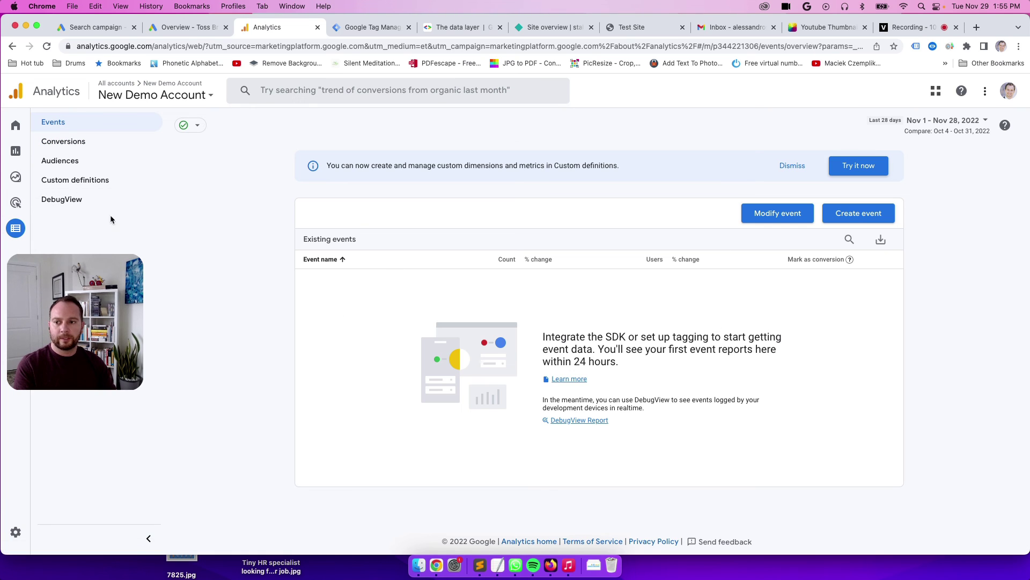
pyautogui.click(81, 143)
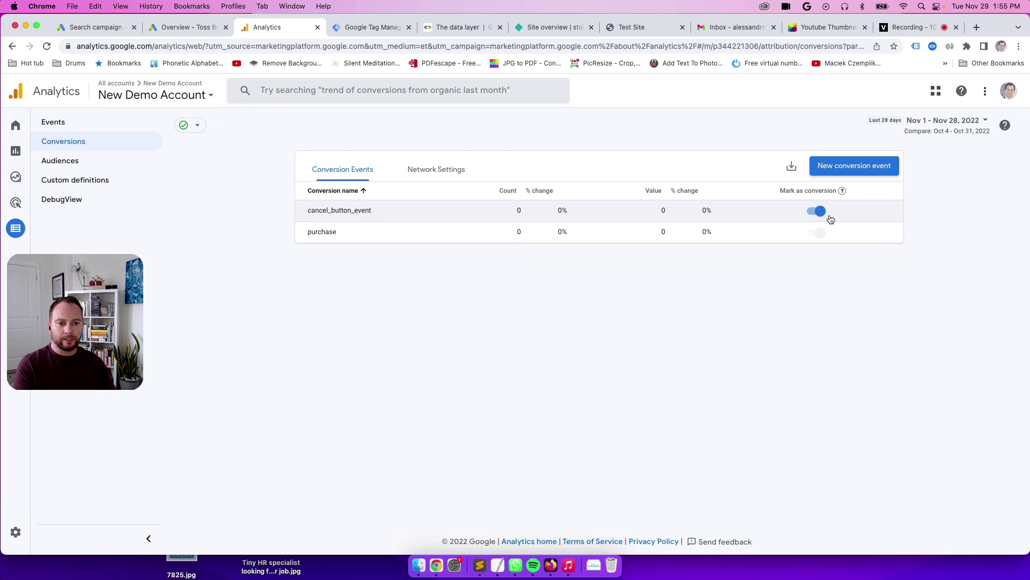
pyautogui.click(52, 125)
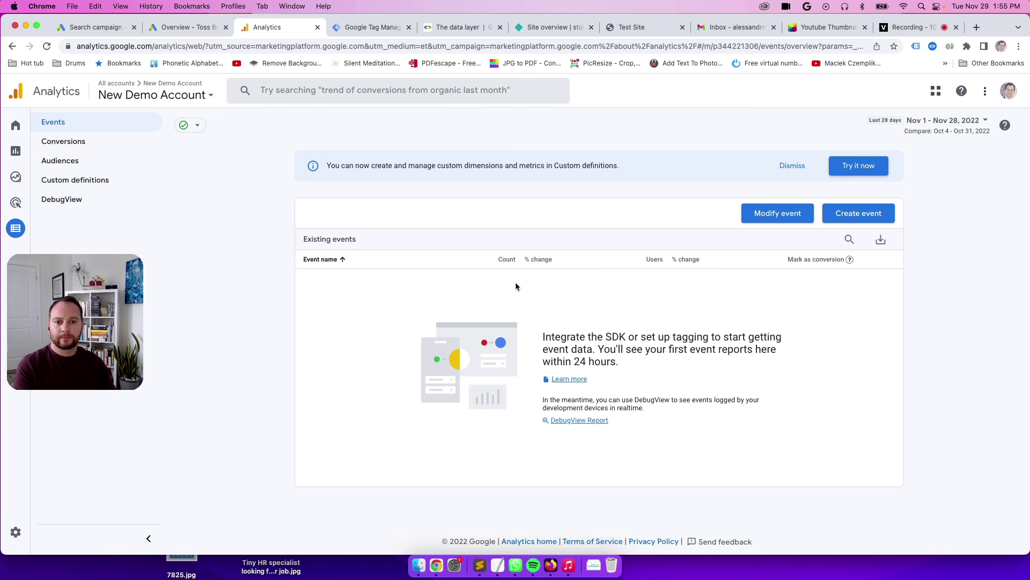
pyautogui.click(884, 214)
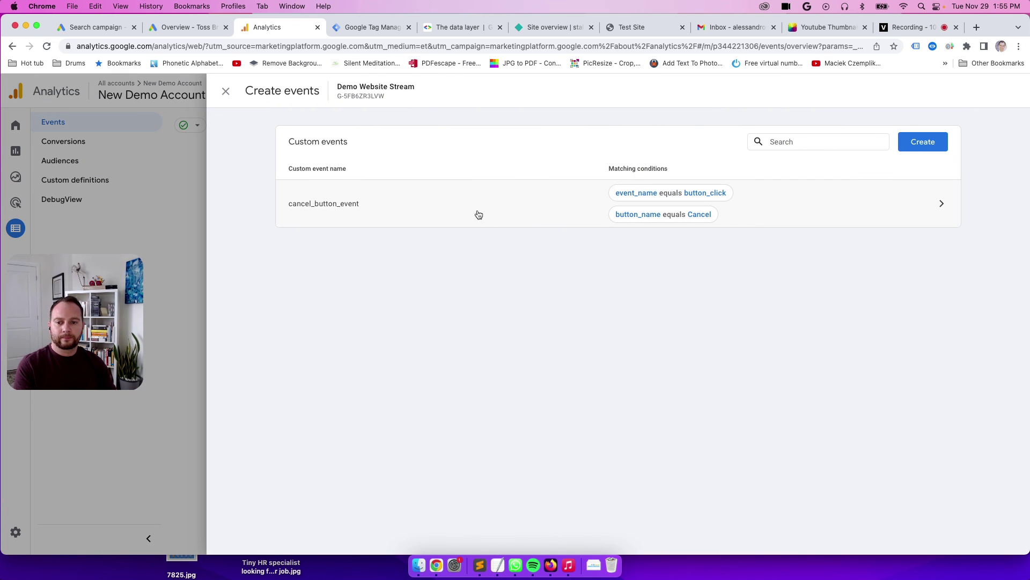
pyautogui.click(420, 205)
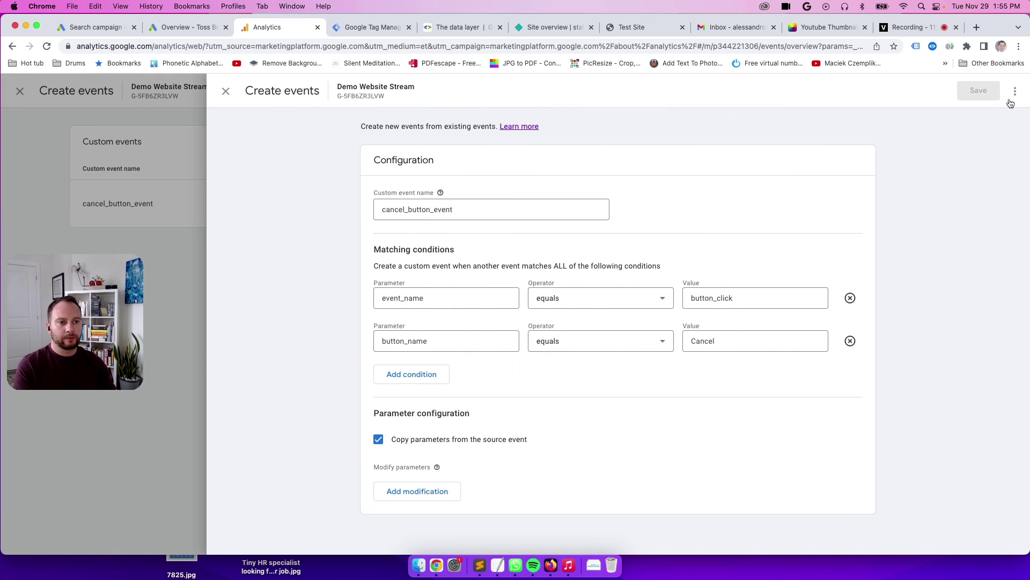
pyautogui.click(1016, 95)
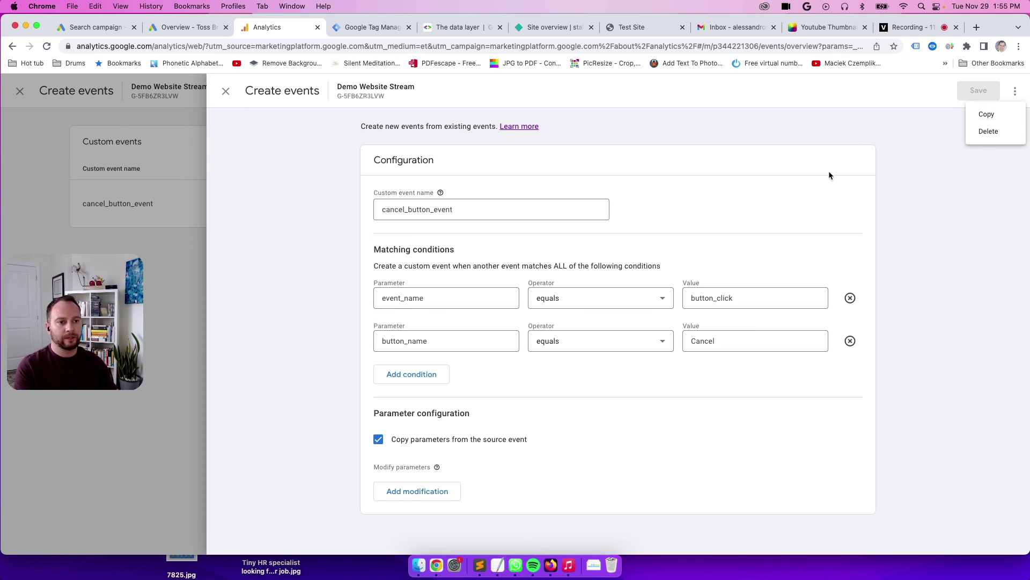
pyautogui.click(226, 93)
pyautogui.click(226, 93)
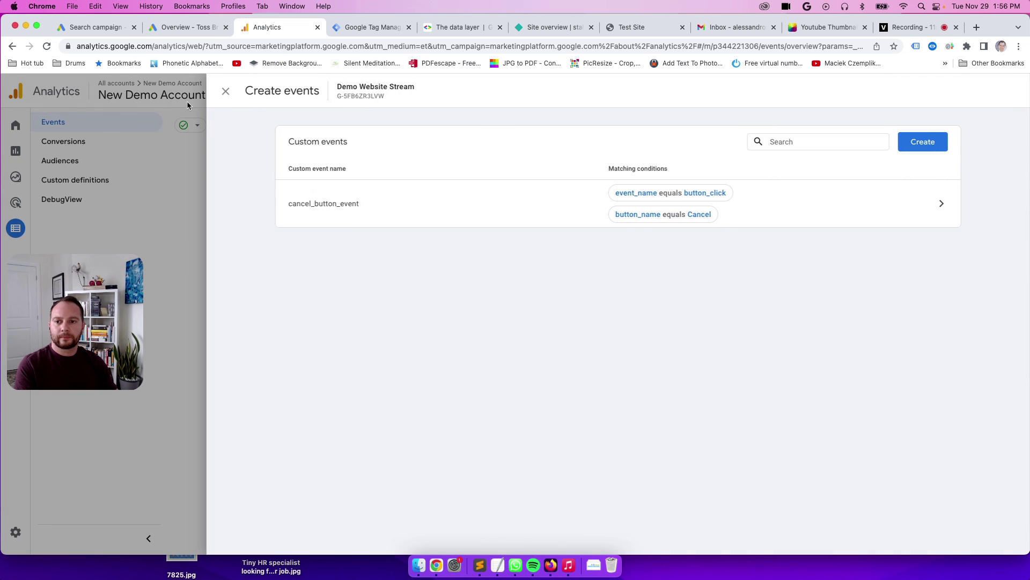
pyautogui.click(226, 93)
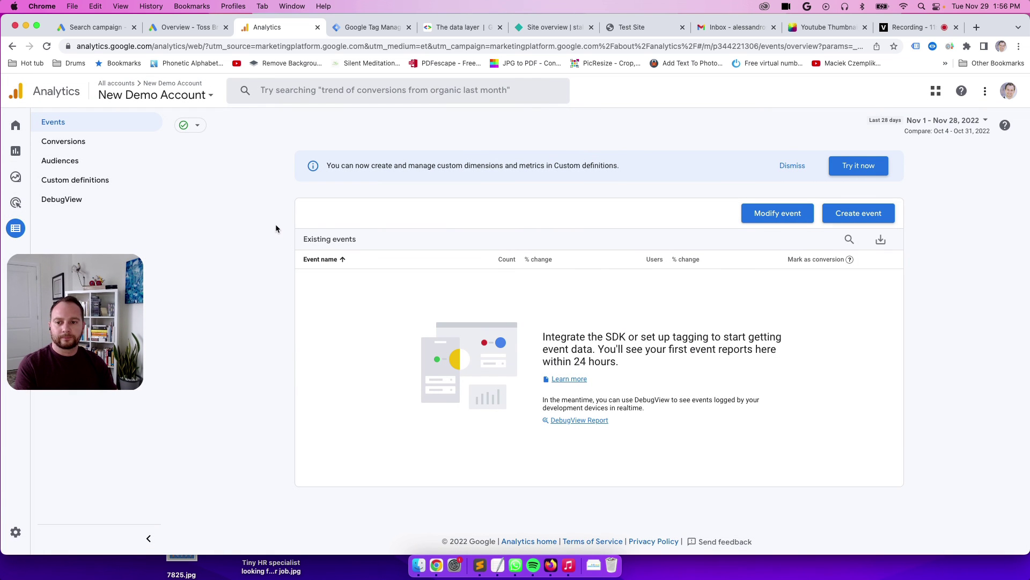